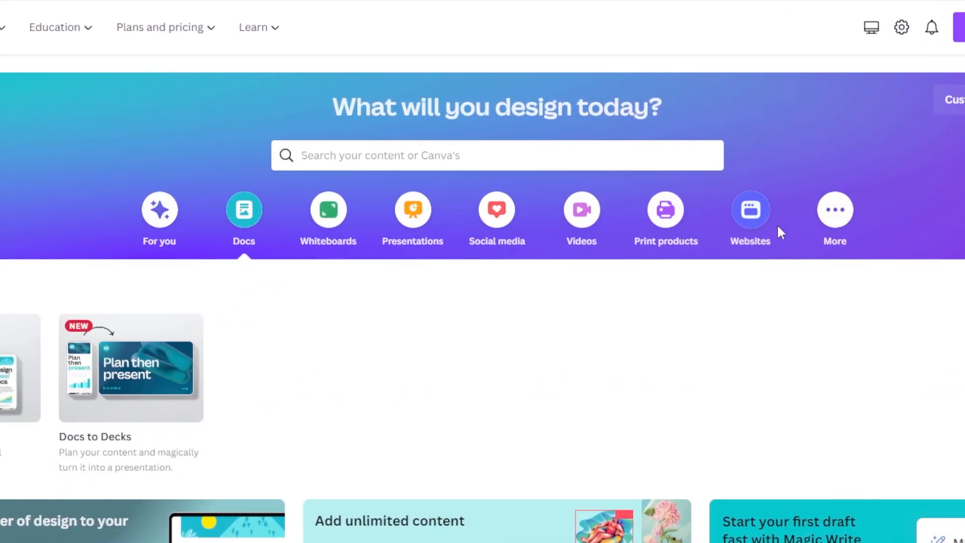
Look through the Whiteboards, Presentations, Social media, Videos and Print products design categories
left_click(300, 229)
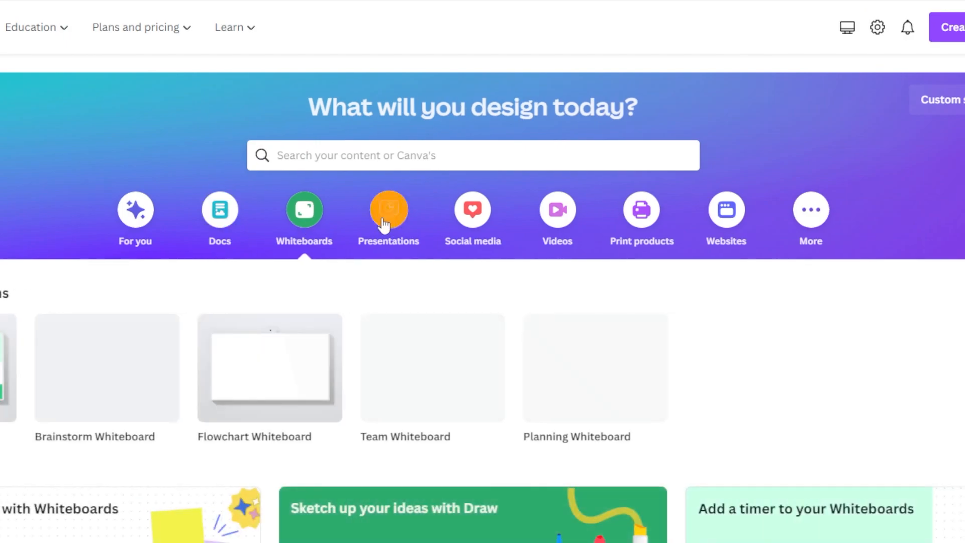
left_click(391, 221)
left_click(472, 211)
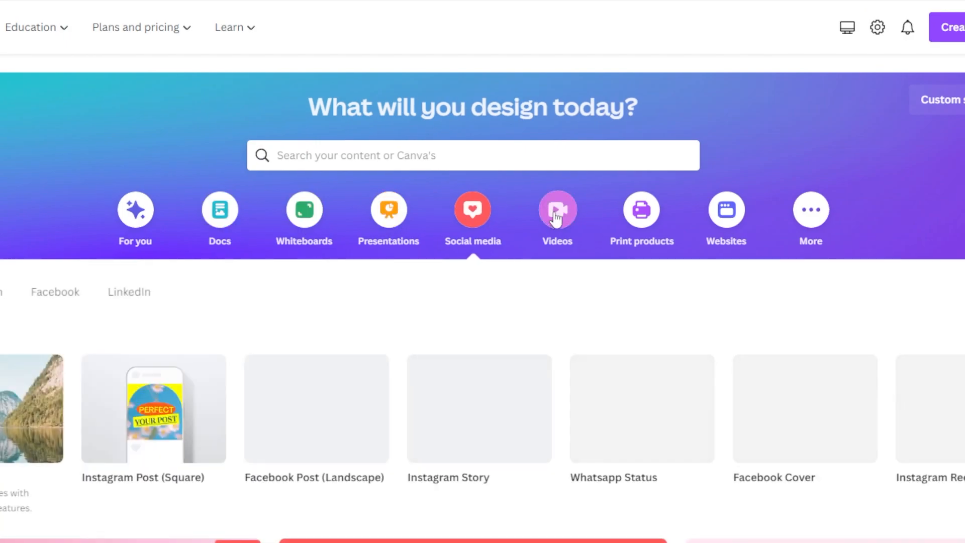
left_click(559, 220)
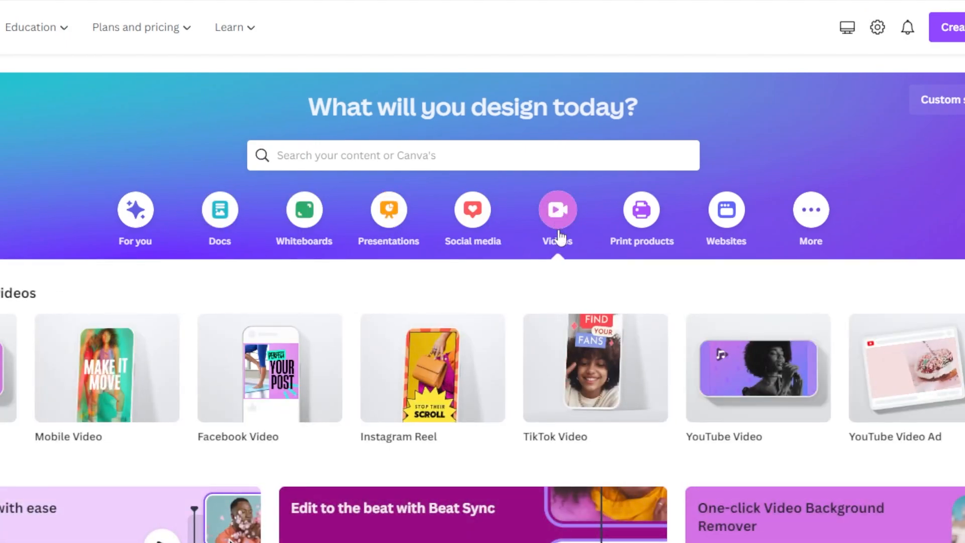
left_click(638, 223)
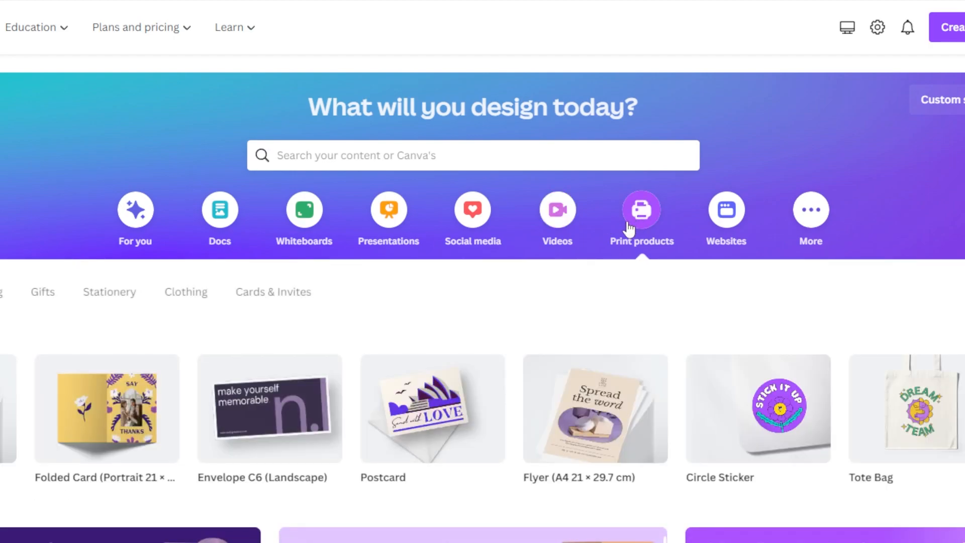
Find the Planner format (21 × 29.7 cm) among the additional design types and create a blank design from it
left_click(807, 221)
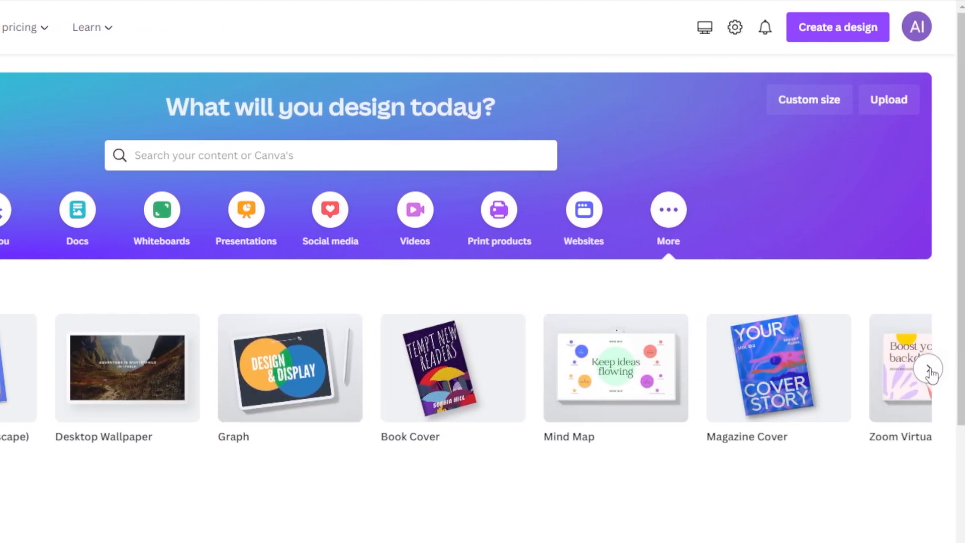
left_click(930, 370)
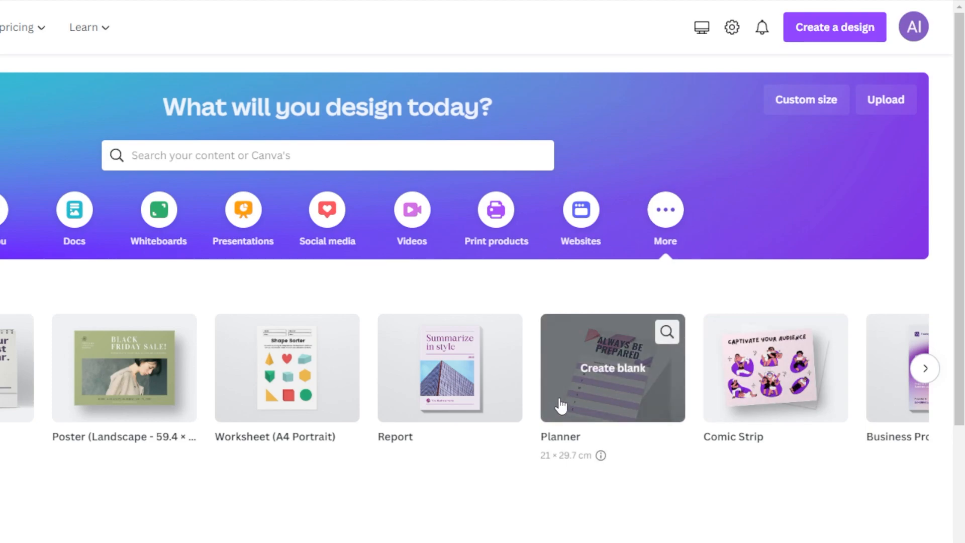
left_click(597, 394)
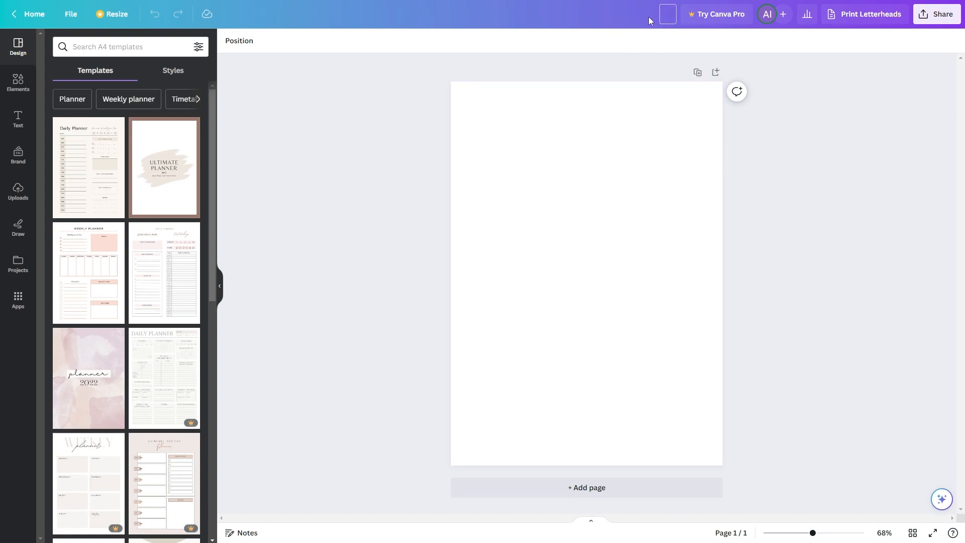
Name the design "Digital Weekly Planner 2023"
type("Digita")
type("l Planner")
key("BackSpace")
key("BackSpace")
key("BackSpace")
key("BackSpace")
key("BackSpace")
type("Weekly Planner 2023")
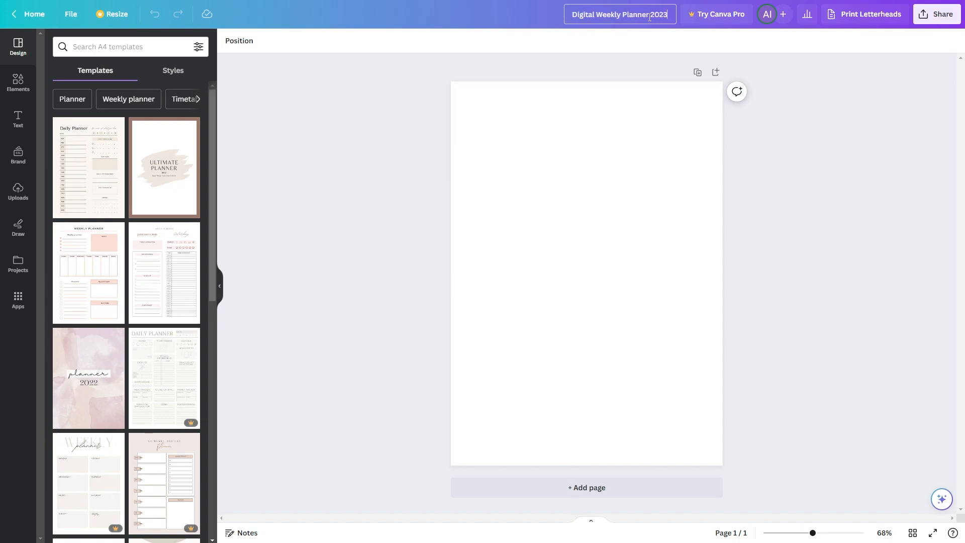
left_click(363, 230)
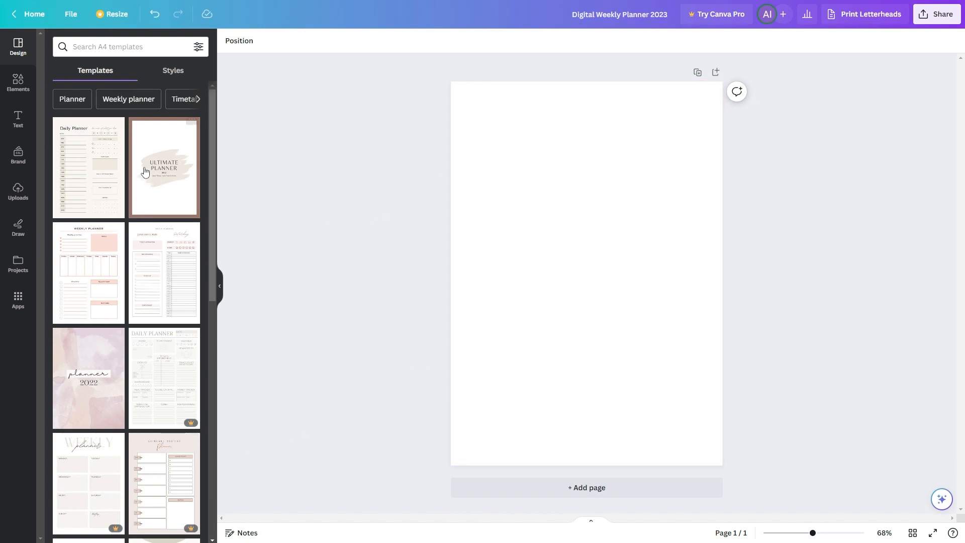
Browse the suggested A4 templates, including the Planner, Planner cover and Journal cover categories
scroll(126, 222, "down", 4)
scroll(128, 222, "down", 10)
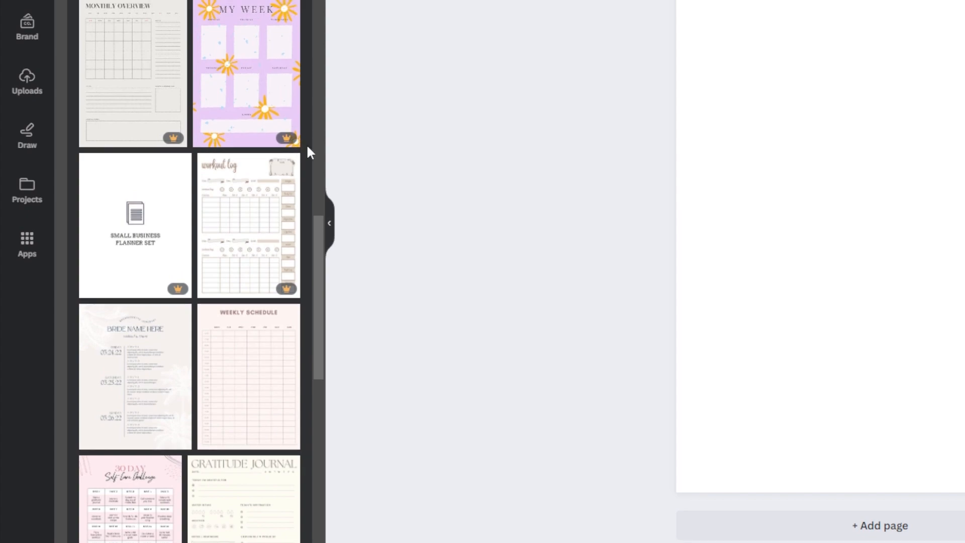
scroll(151, 382, "up", 5)
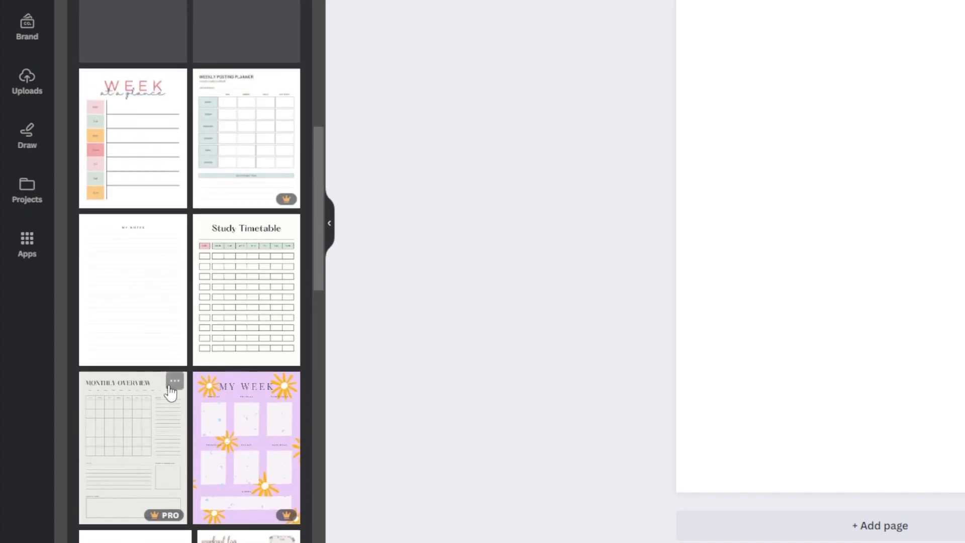
scroll(168, 390, "up", 10)
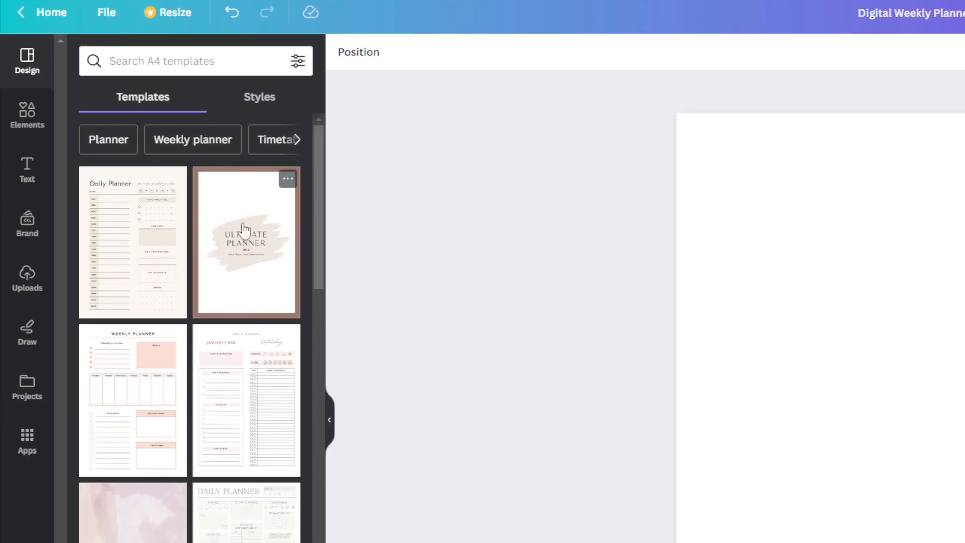
left_click(97, 149)
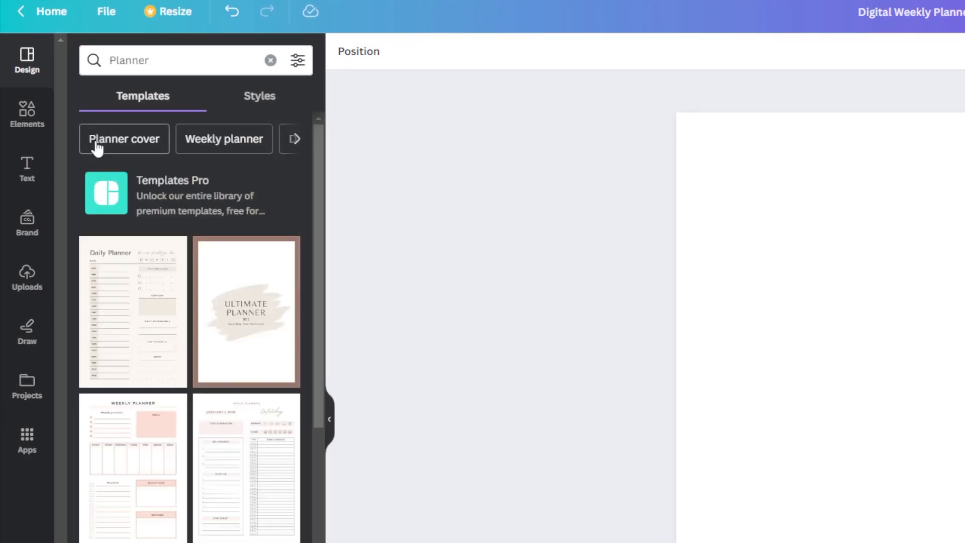
left_click(135, 142)
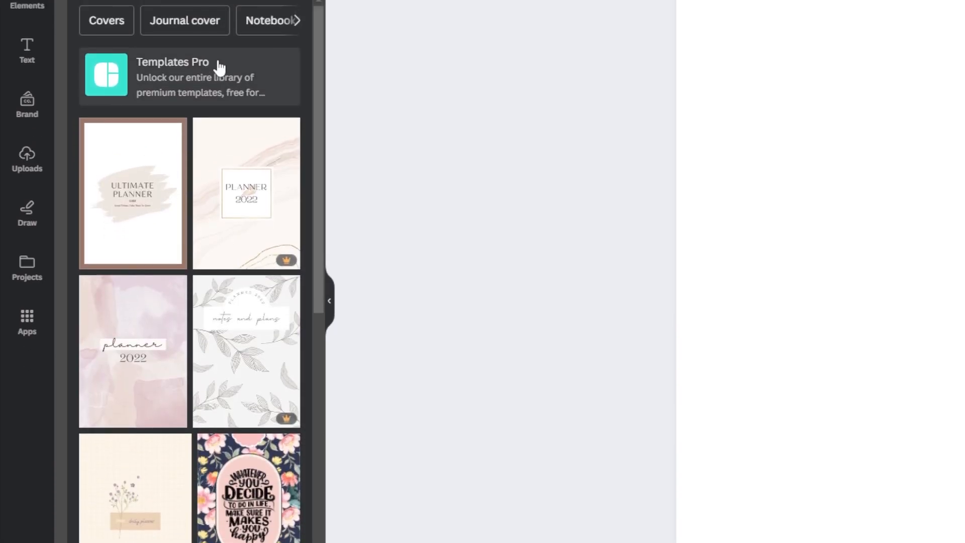
left_click(204, 138)
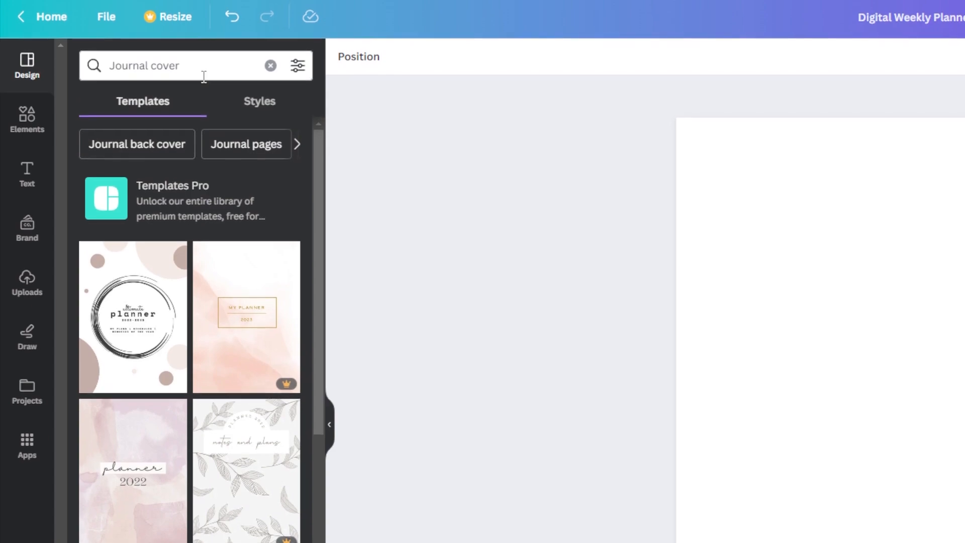
Search the templates for "Planner Covers" and apply the peach watercolor 2023 planner cover to the blank page
left_click(215, 59)
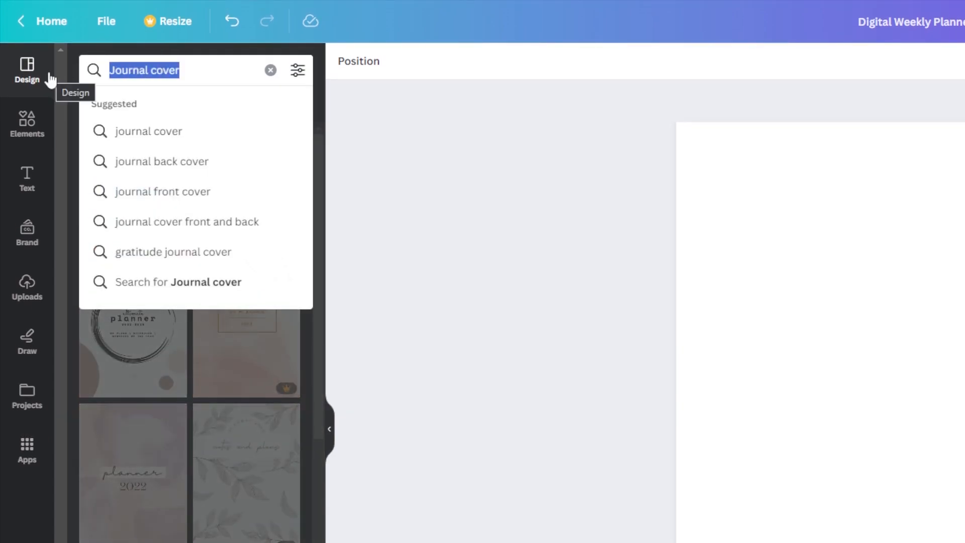
type("planner")
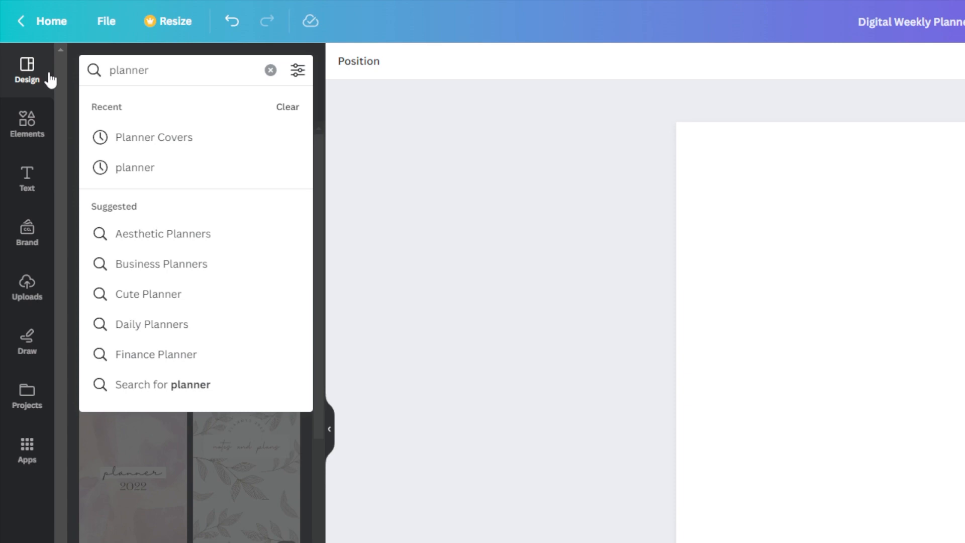
left_click(181, 141)
scroll(229, 453, "down", 3)
scroll(228, 342, "up", 3)
scroll(226, 337, "down", 3)
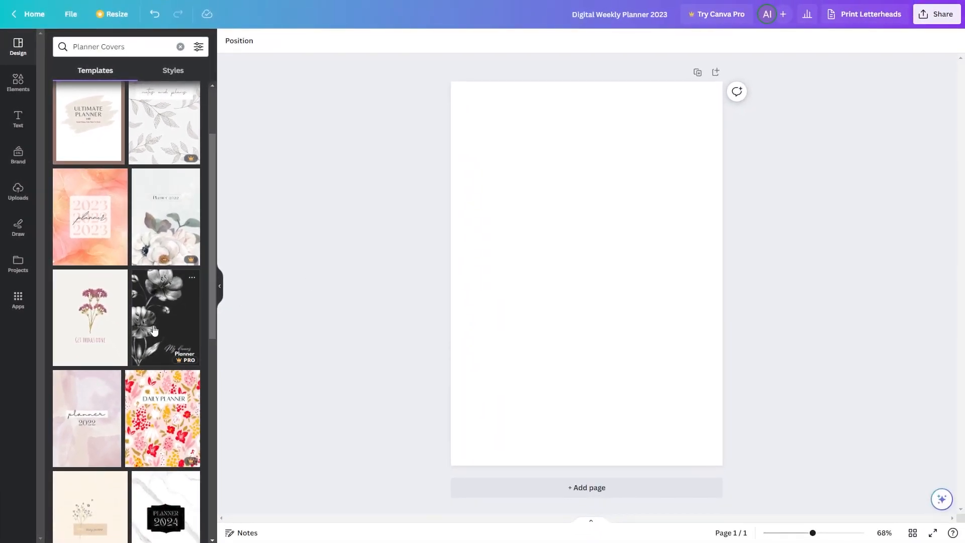
left_click_drag(88, 226, 527, 192)
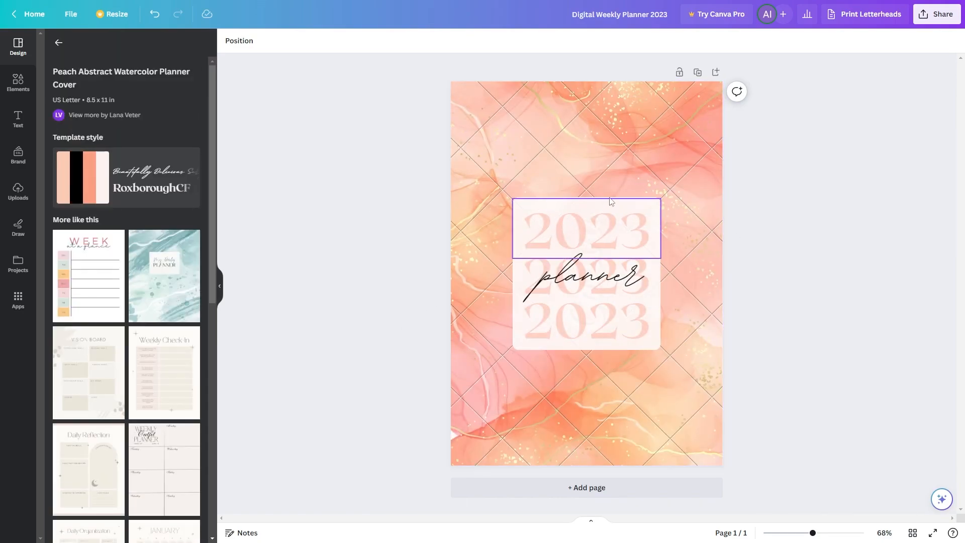
Replace the handwritten "planner" text on the cover with "Digital Planner"
left_click(523, 124)
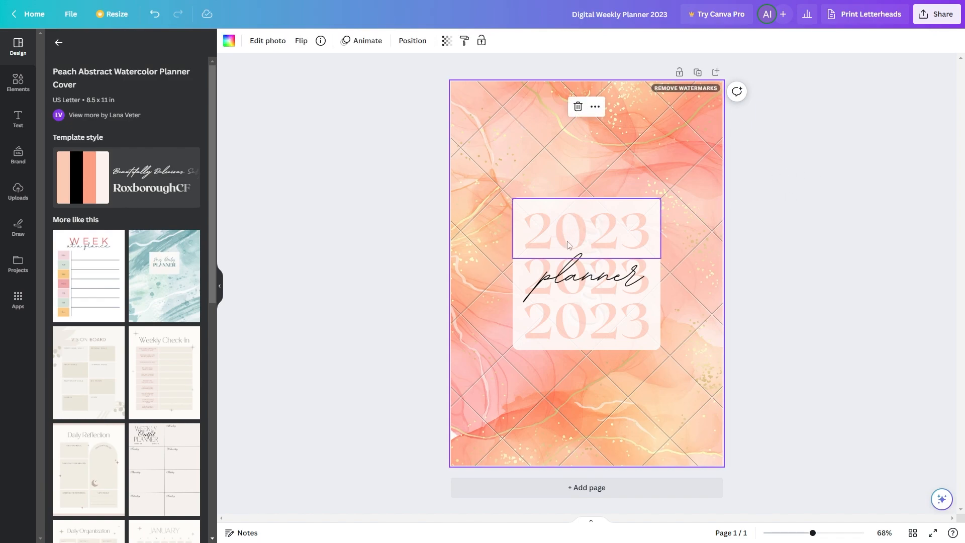
left_click(580, 291)
left_click(583, 281)
left_click(614, 276)
double_click(578, 275)
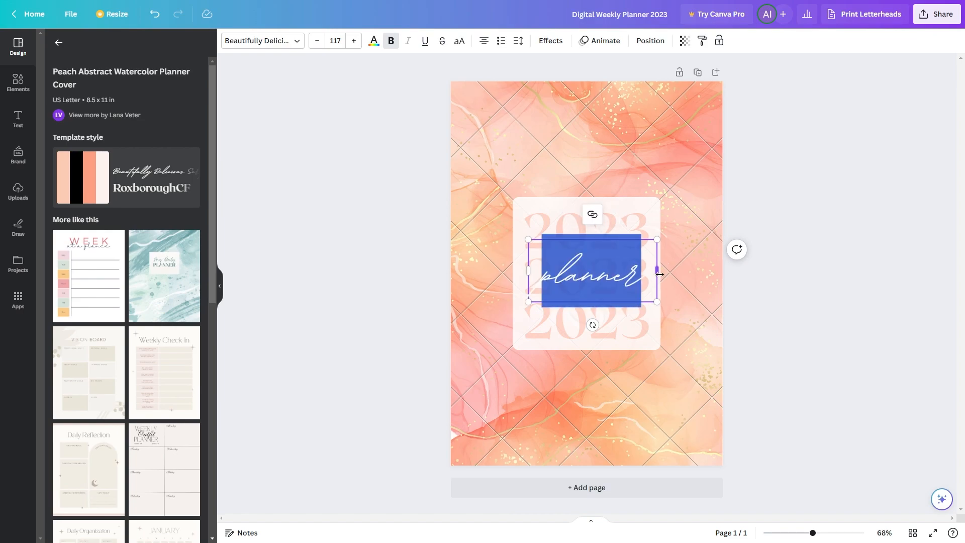
type("Digitlal")
key("BackSpace")
key("BackSpace")
key("BackSpace")
type("al Pl")
type("anner")
key("Escape")
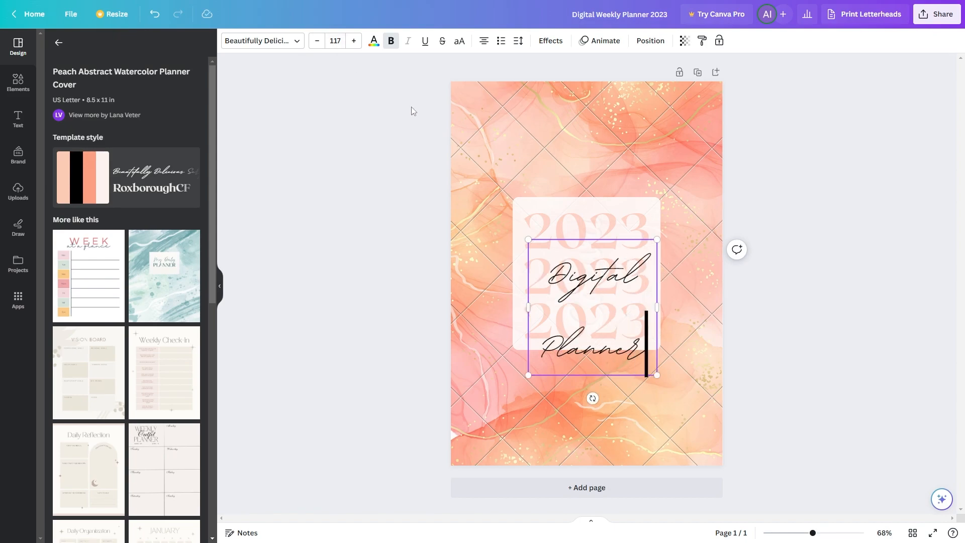
Try grey, black and white as the colour of the "Digital Planner" text
key("ctrl+a")
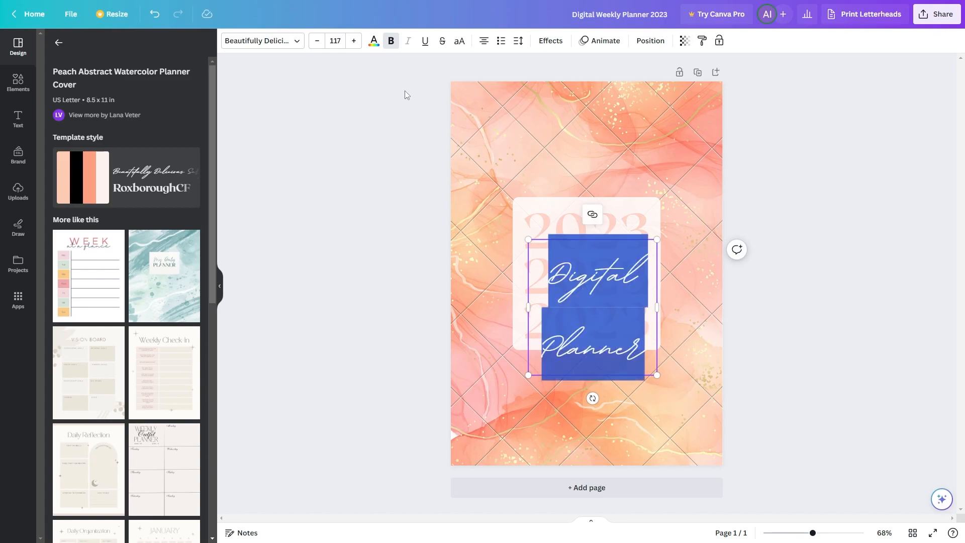
left_click(374, 42)
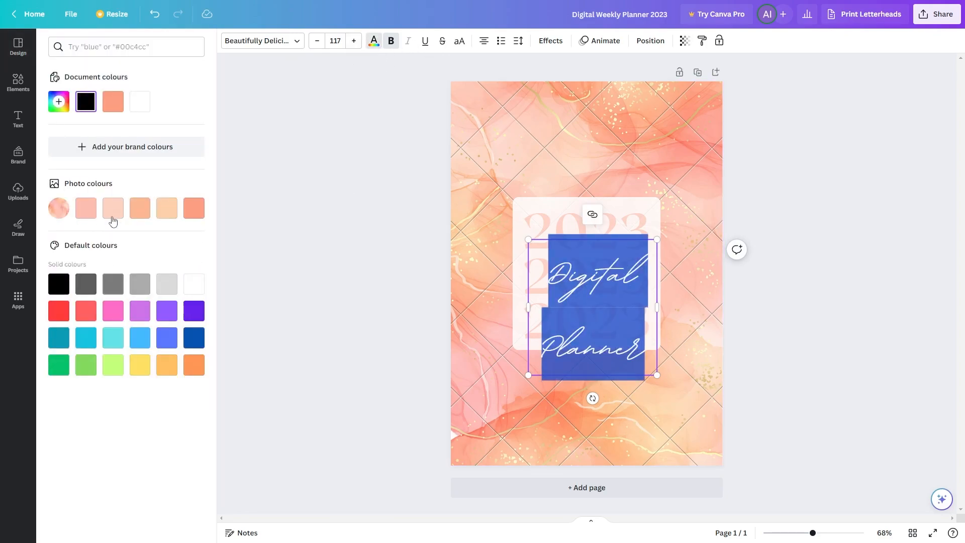
left_click(144, 290)
left_click(61, 286)
left_click(168, 285)
left_click(193, 285)
left_click(353, 296)
Change the colour of the "Digital Planner" text to the dark violet default colour
left_click(596, 308)
double_click(596, 309)
left_click(748, 338)
left_click(592, 327)
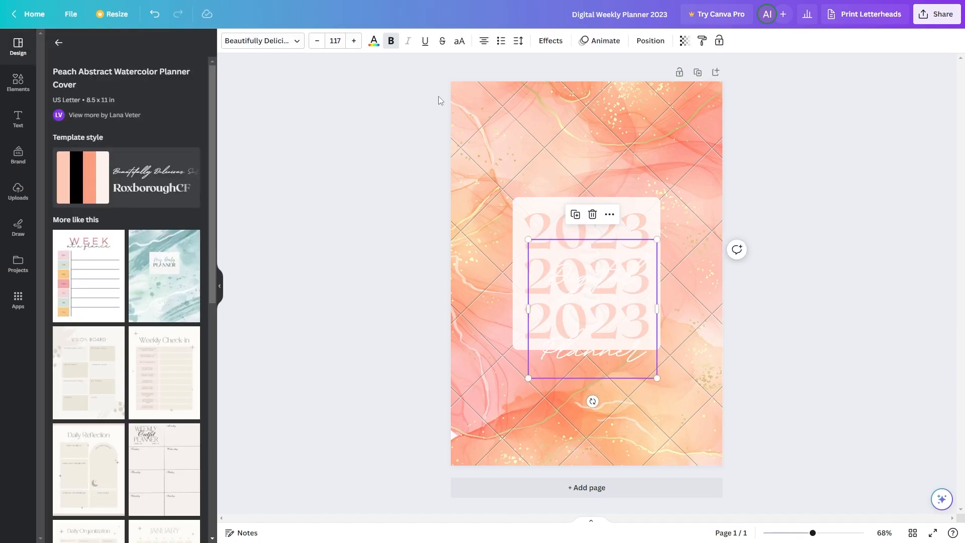
left_click(377, 45)
left_click(194, 311)
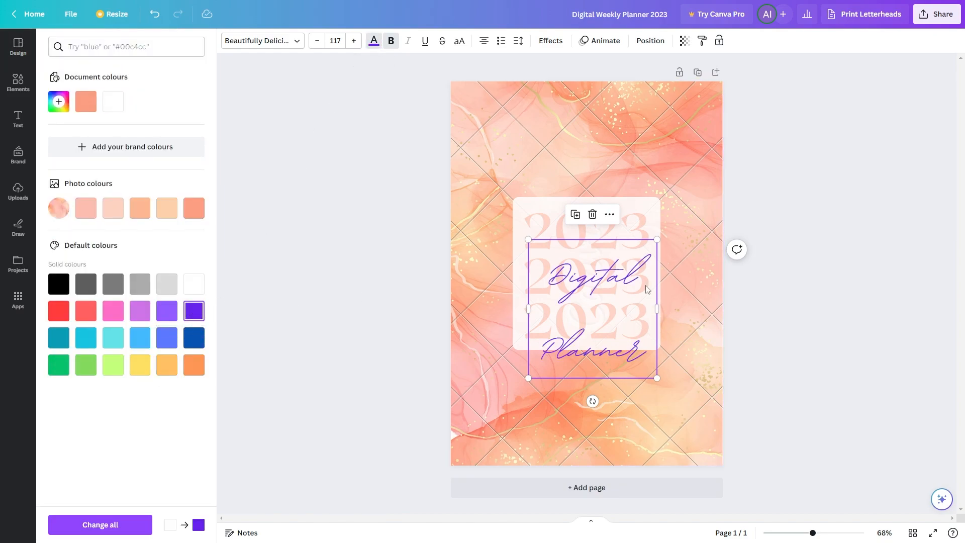
Shrink the "Digital Planner" text to fit and centre it on the white panel, and remove the word "Digital" from it
left_click_drag(656, 377, 620, 355)
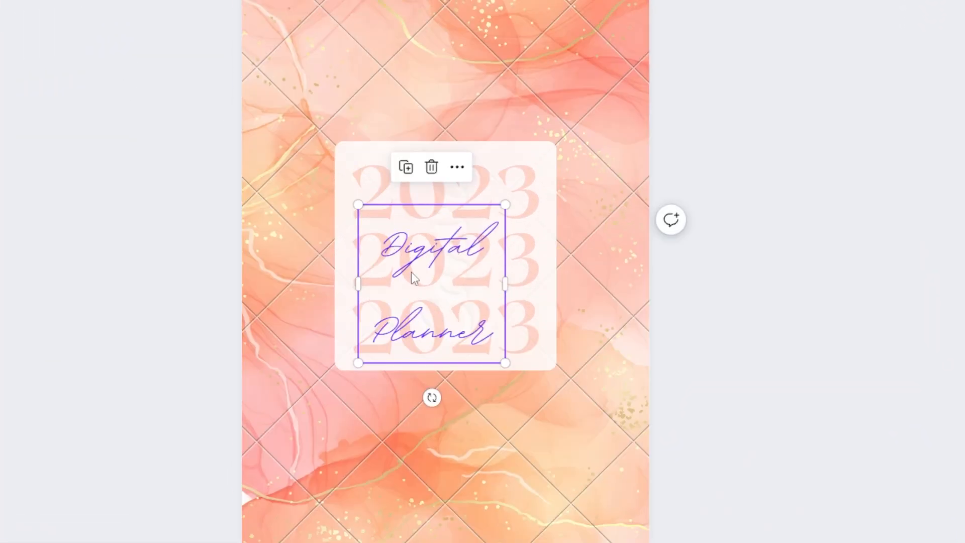
left_click_drag(413, 278, 426, 242)
left_click(441, 260)
left_click(472, 251)
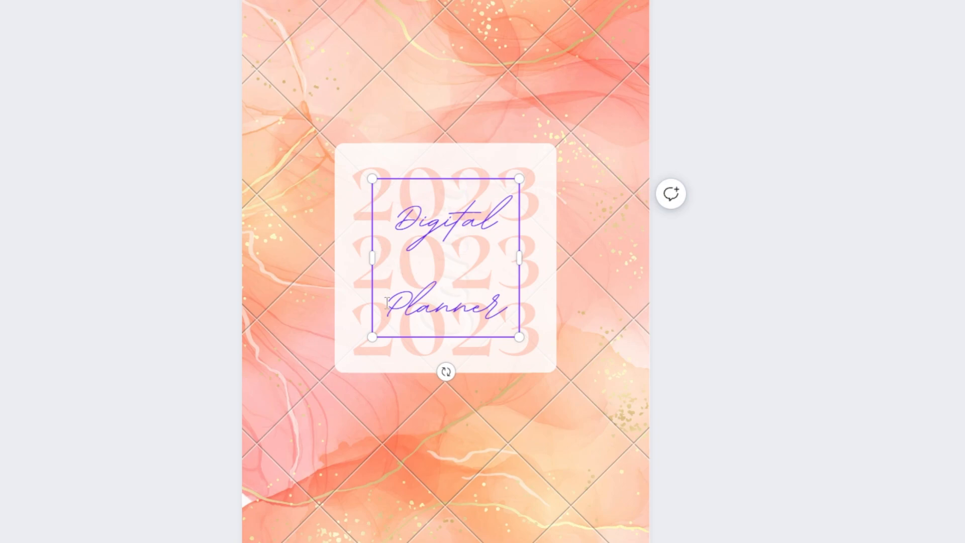
left_click_drag(384, 287, 384, 231)
key("BackSpace")
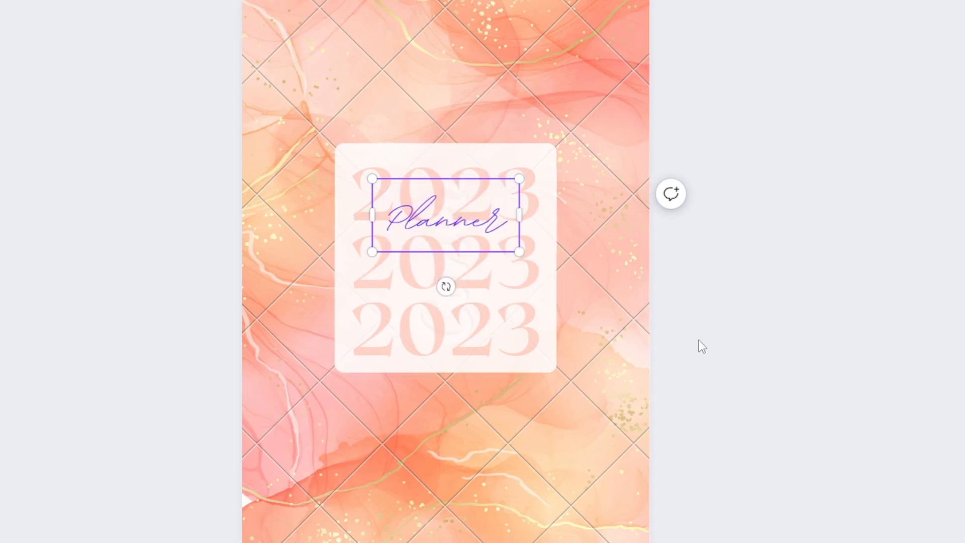
Delete one of the lower two "2023" lines and place the other below "Planner", leaving one year line on each side of the word
left_click(348, 262)
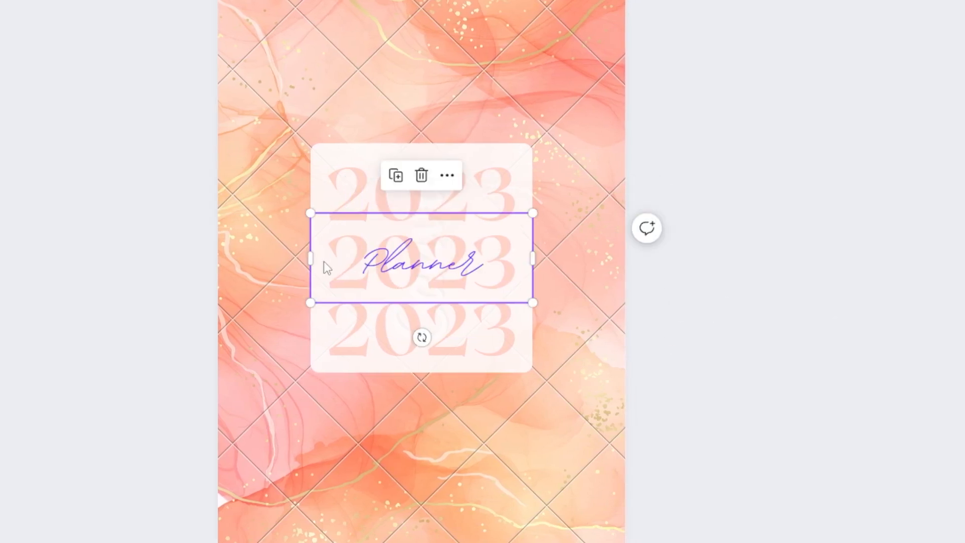
left_click(363, 329)
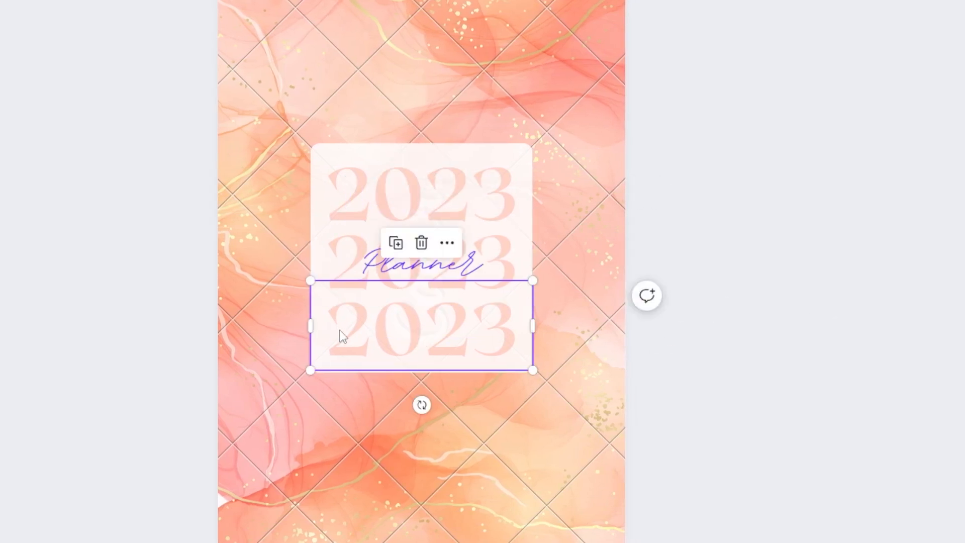
left_click(335, 261)
left_click(334, 191)
left_click(350, 263)
left_click(330, 267)
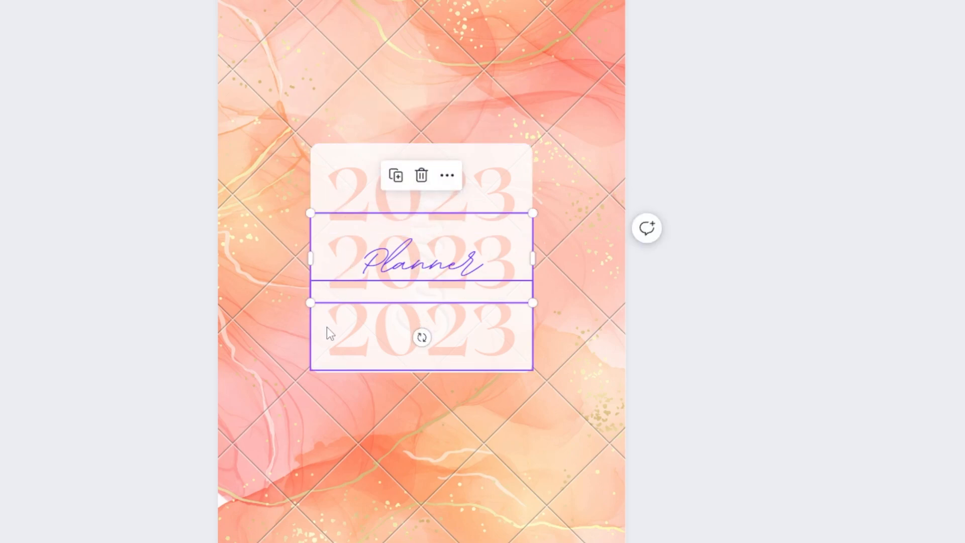
left_click(327, 329)
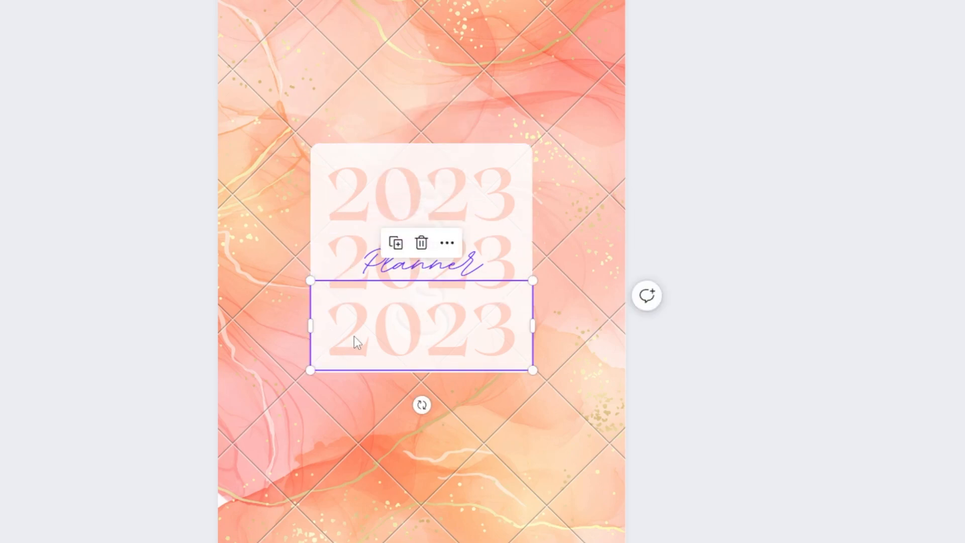
key("Delete")
left_click_drag(319, 252, 318, 323)
left_click(788, 370)
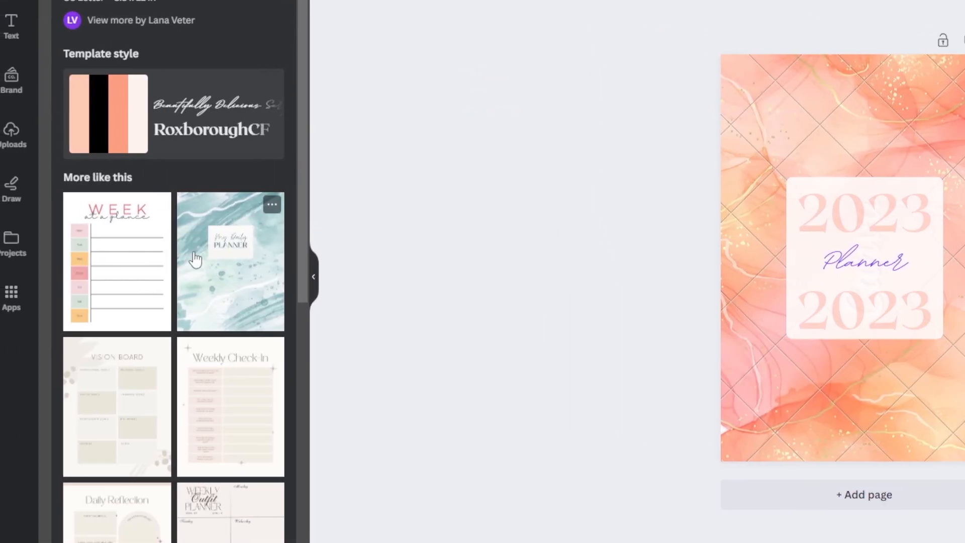
Replace the cover with the blue marble "My Daily Planner" template and add a second page using the "Week at a glance" template
left_click_drag(195, 259, 797, 230)
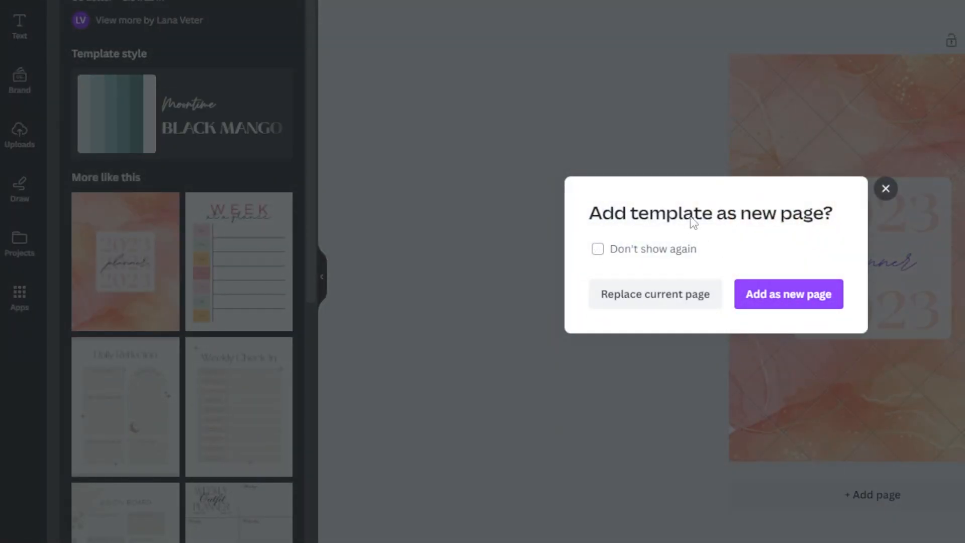
left_click(646, 308)
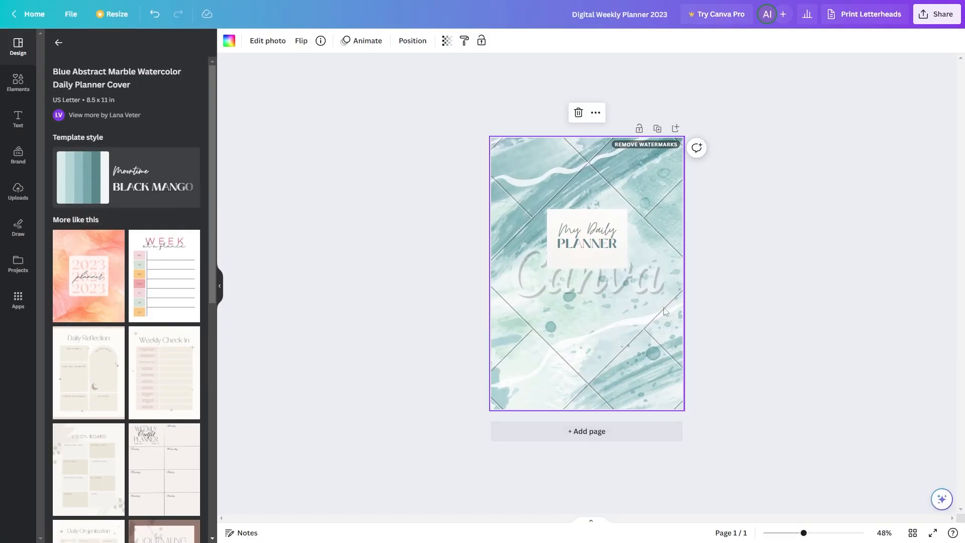
left_click(619, 443)
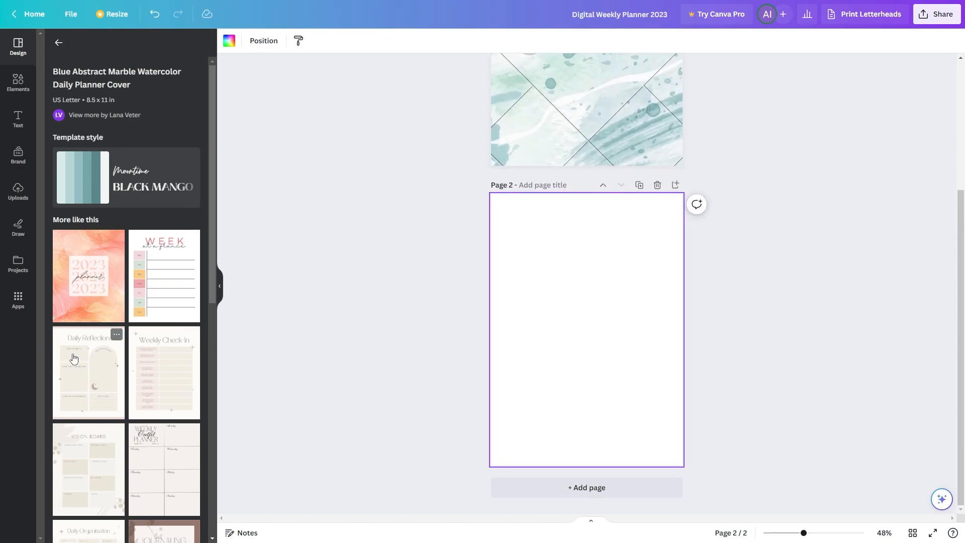
left_click_drag(165, 295, 536, 253)
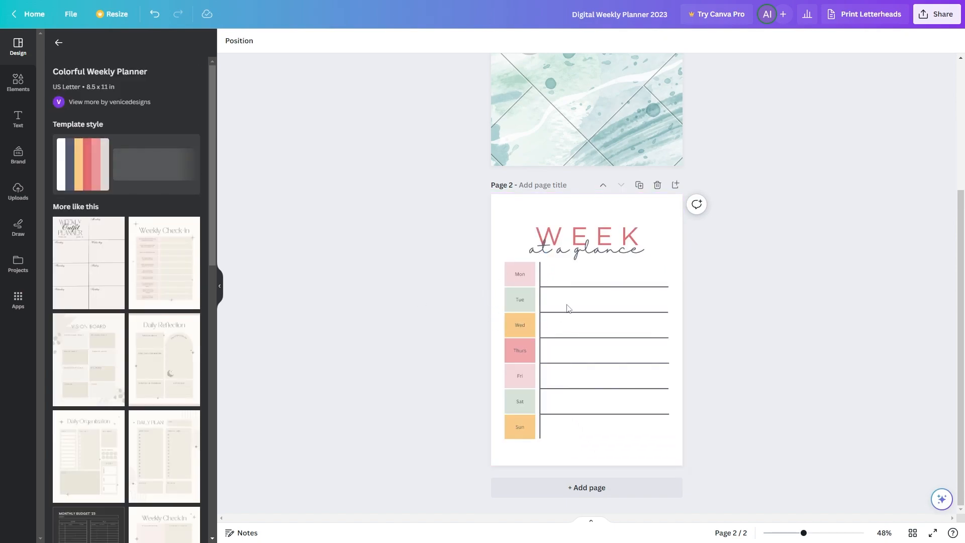
Check that the row lines, the vertical line and the "at a glance" text on page 2 can be selected individually
left_click(592, 339)
left_click(572, 285)
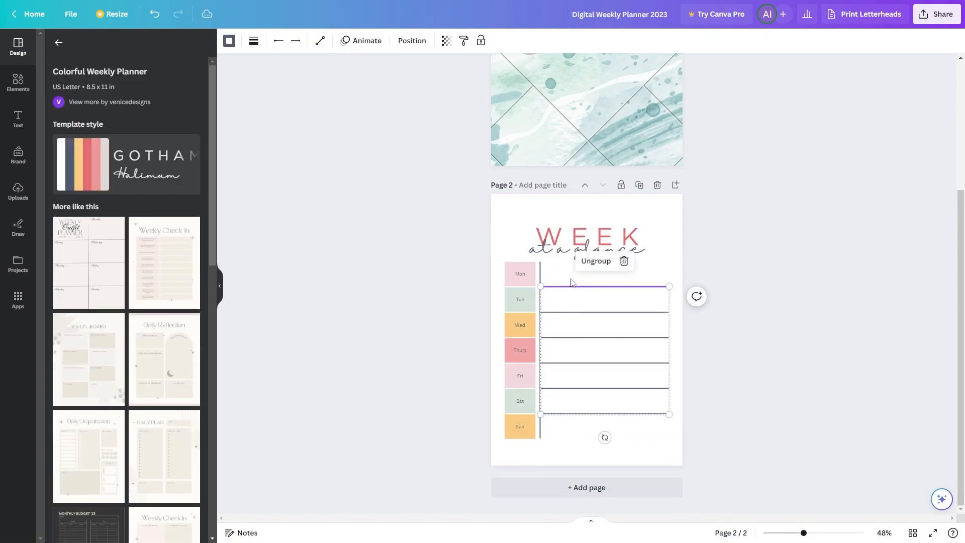
left_click(540, 274)
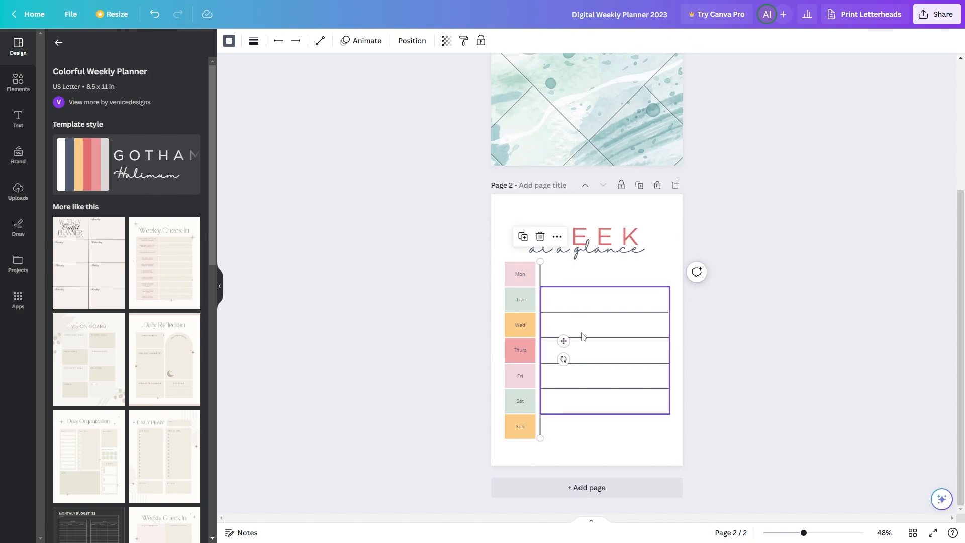
left_click(633, 327)
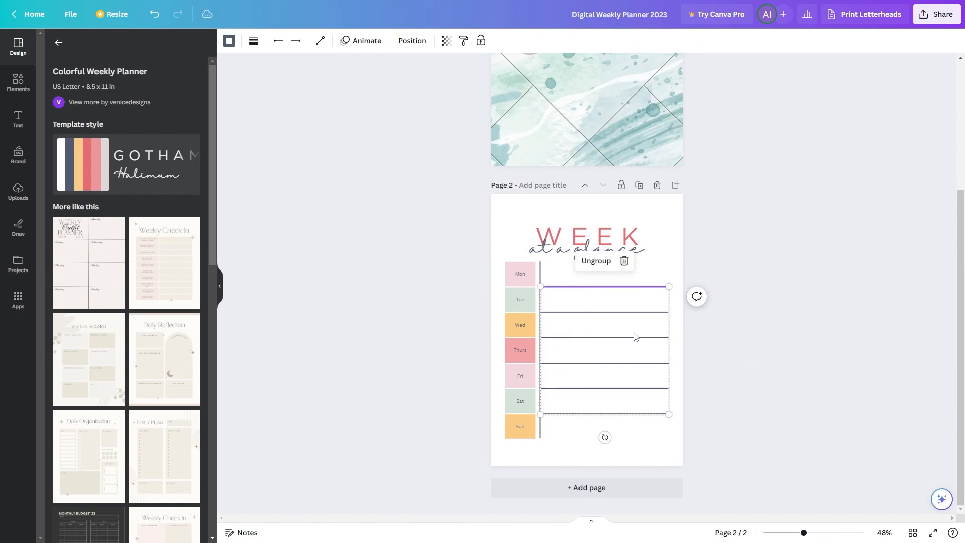
left_click(569, 248)
double_click(524, 249)
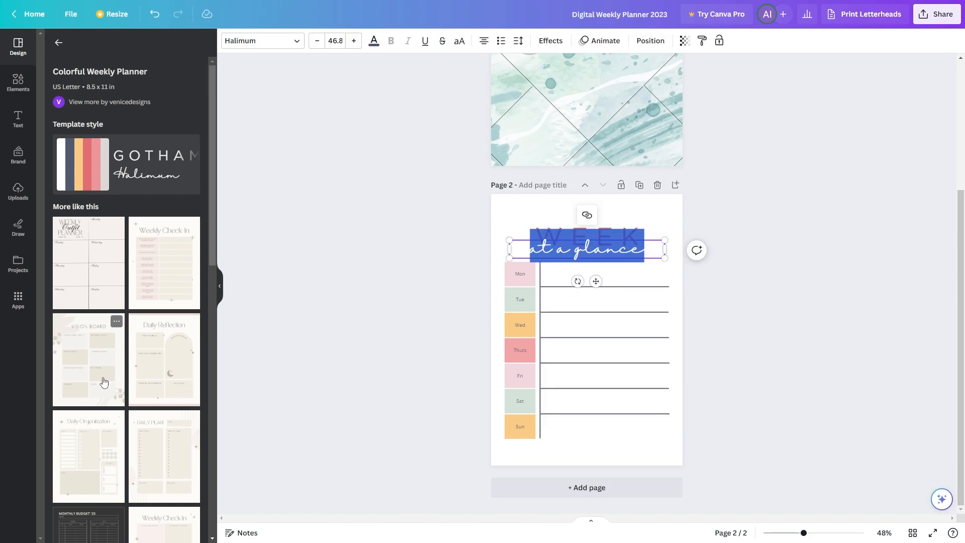
Replace page 2 with the neutral boho "Daily Plan" template and add a blank third page
scroll(176, 455, "down", 3)
left_click(182, 316)
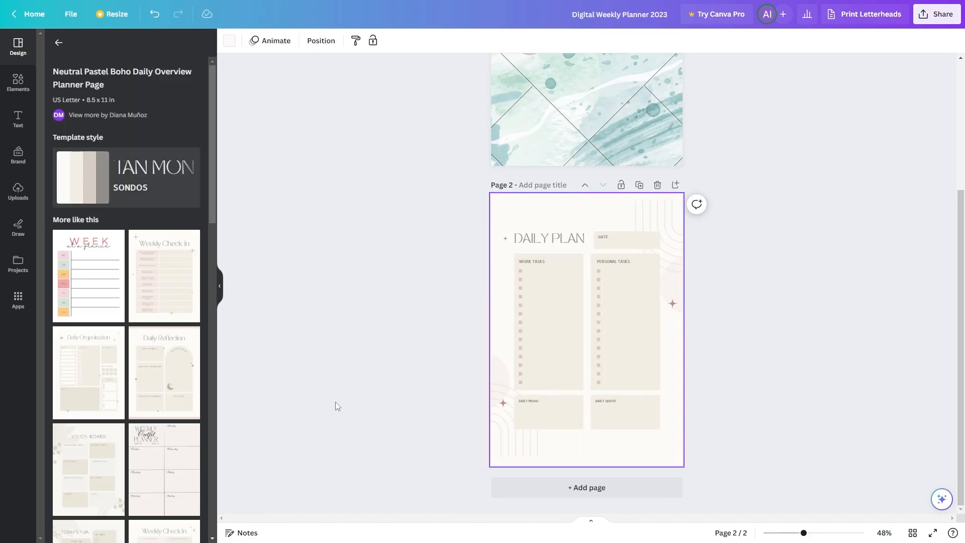
left_click(614, 497)
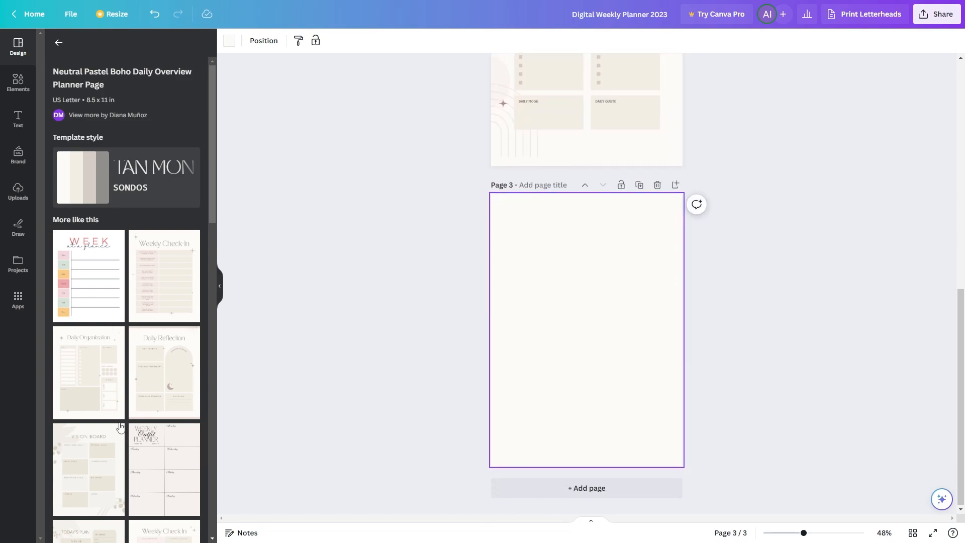
scroll(119, 428, "down", 8)
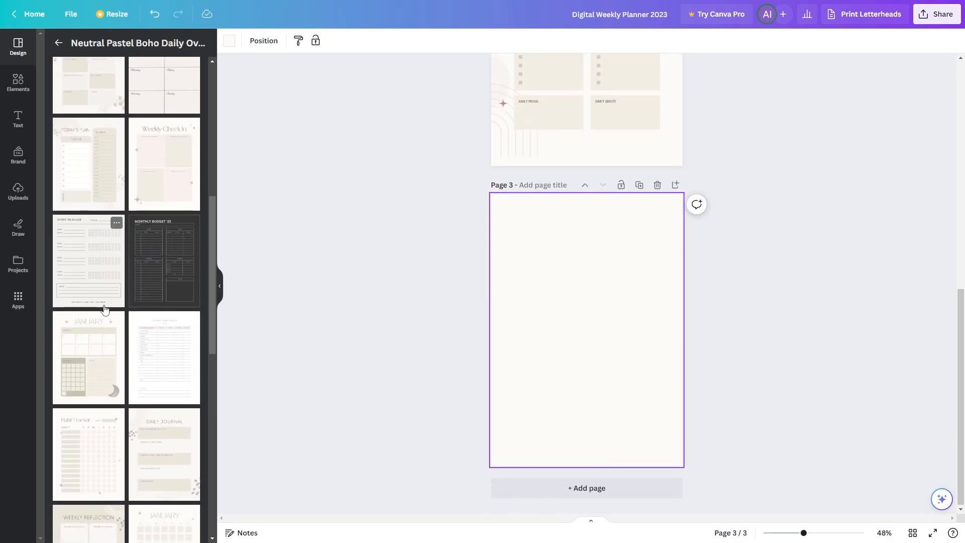
scroll(415, 369, "up", 4)
scroll(415, 357, "down", 4)
scroll(414, 357, "up", 4)
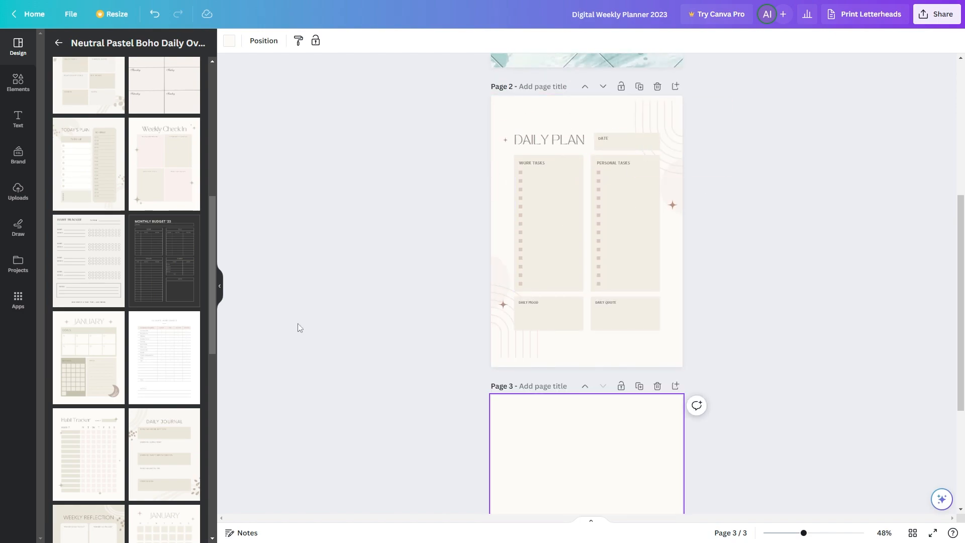
scroll(121, 377, "up", 8)
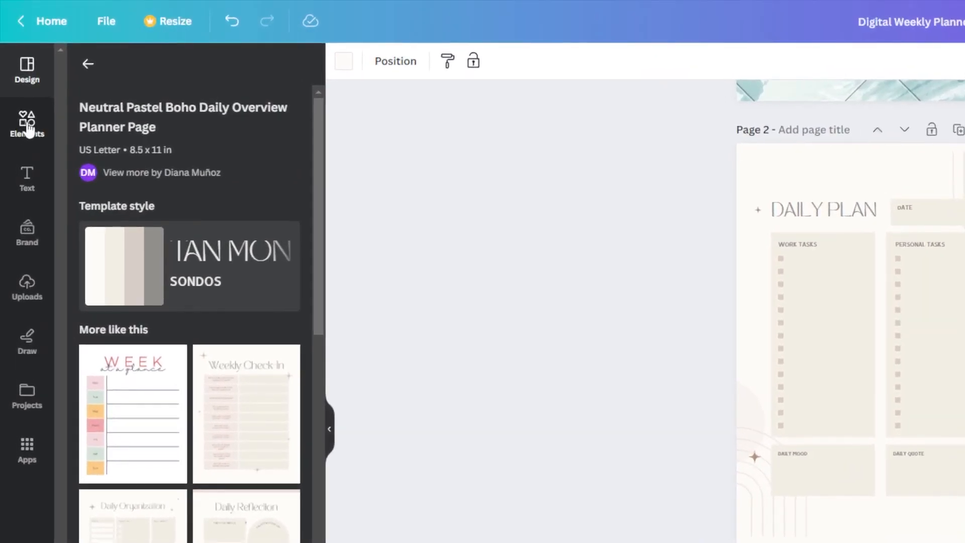
Insert a plain table with three columns and four rows on page 3 and move it towards the page's upper left corner
left_click(18, 88)
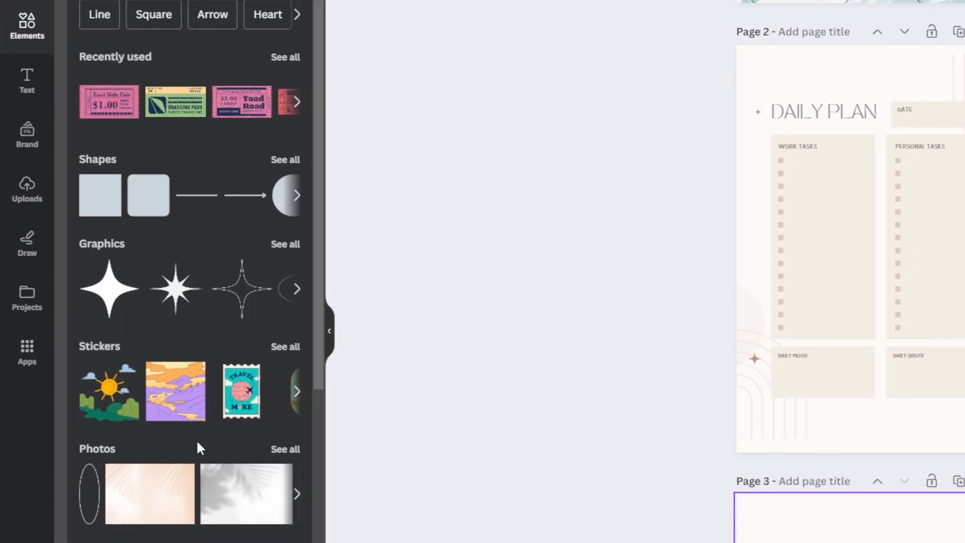
scroll(180, 527, "down", 5)
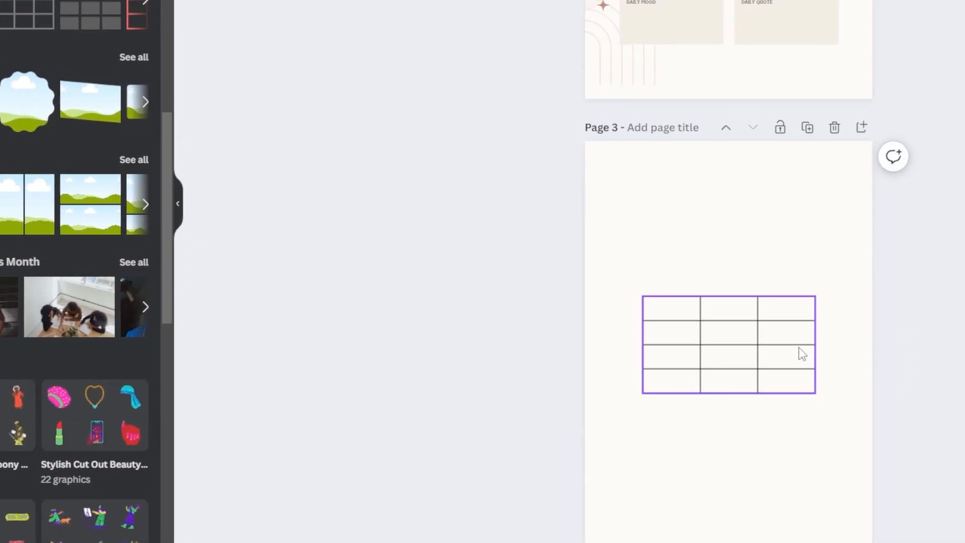
left_click_drag(886, 359, 854, 298)
left_click_drag(637, 291, 637, 224)
left_click_drag(634, 265, 641, 287)
key("ctrl+z")
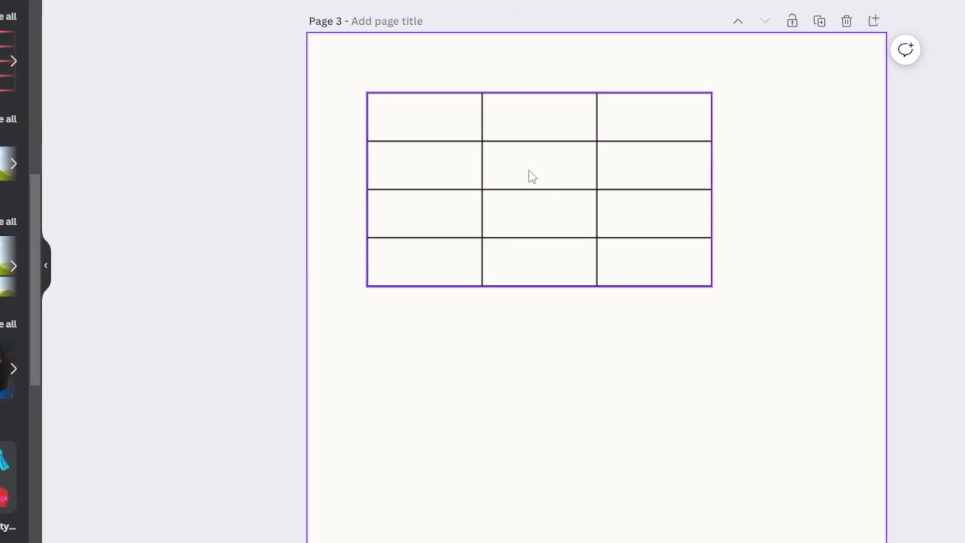
Extend the table on page 3 to five columns and seven rows, and widen it to leave equal side margins
right_click(524, 171)
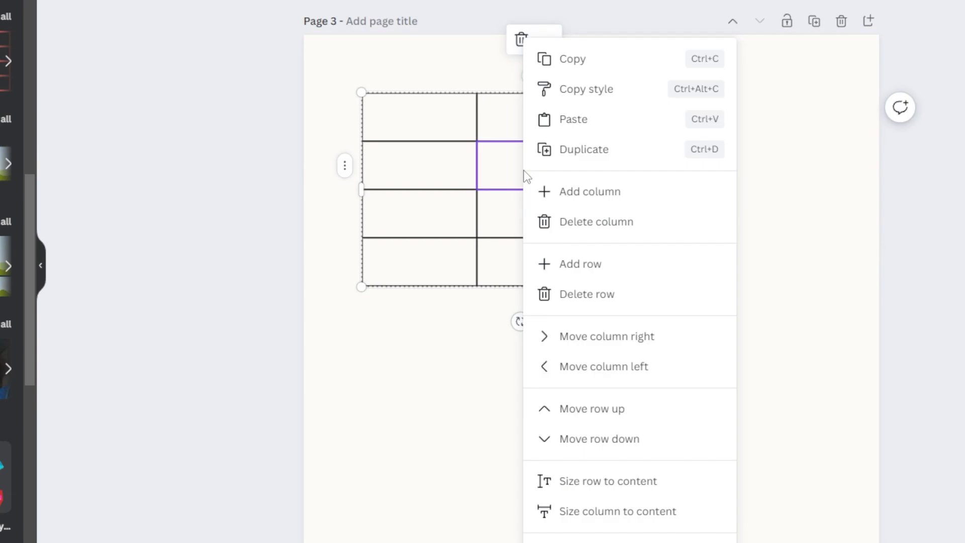
key("Escape")
right_click(529, 194)
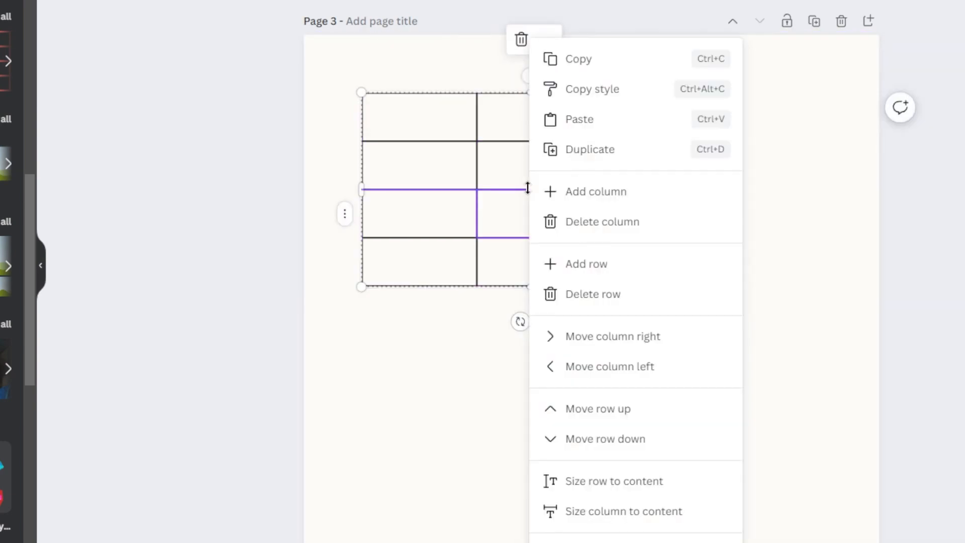
left_click(617, 191)
right_click(490, 203)
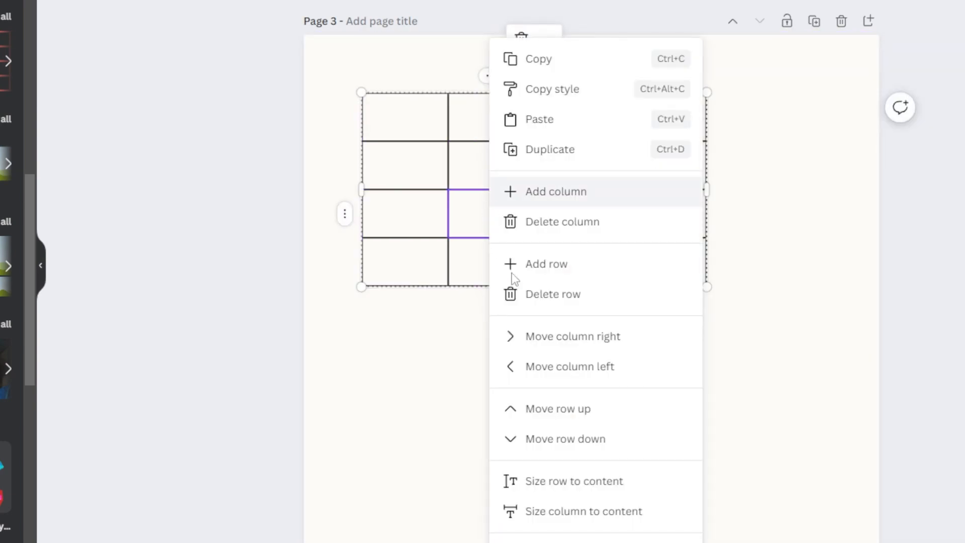
left_click(612, 264)
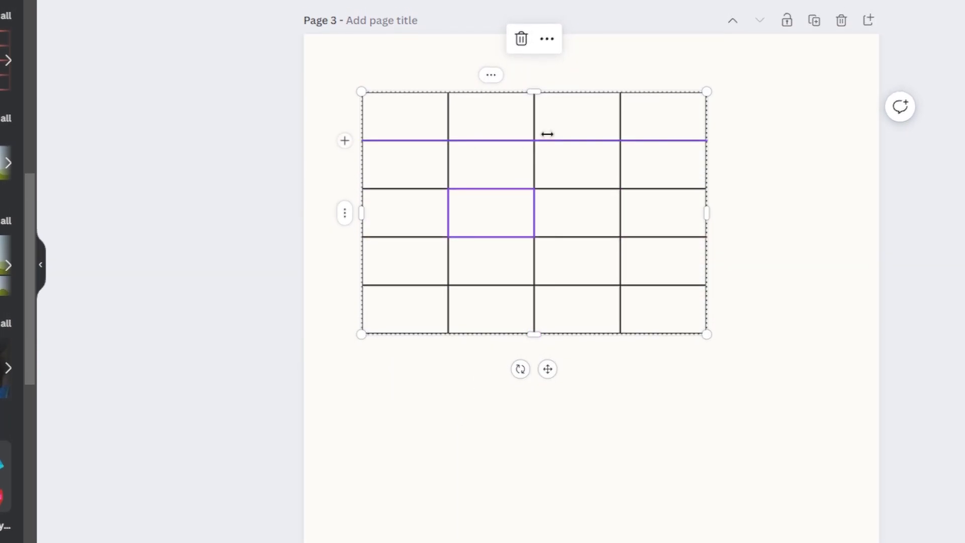
right_click(578, 151)
left_click(609, 221)
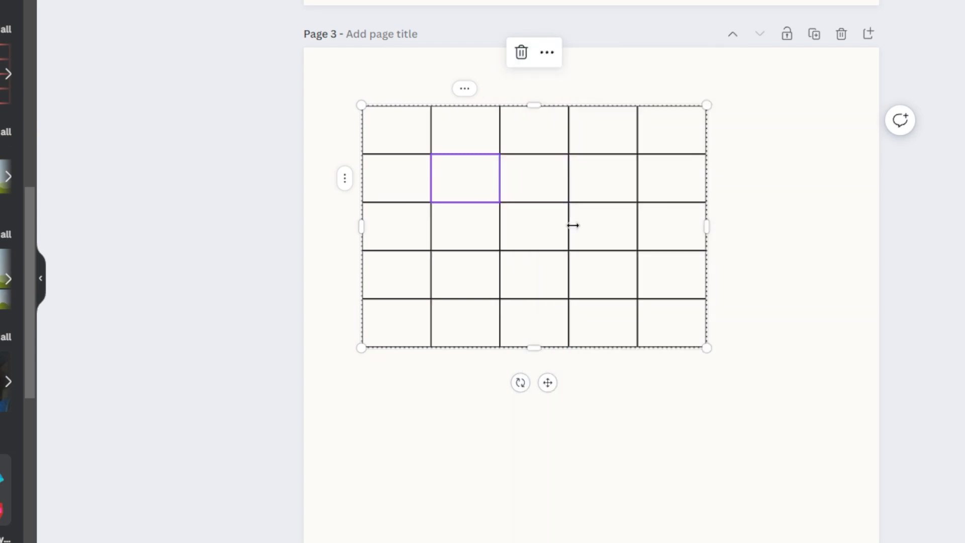
left_click_drag(707, 227, 839, 224)
key("ctrl+z")
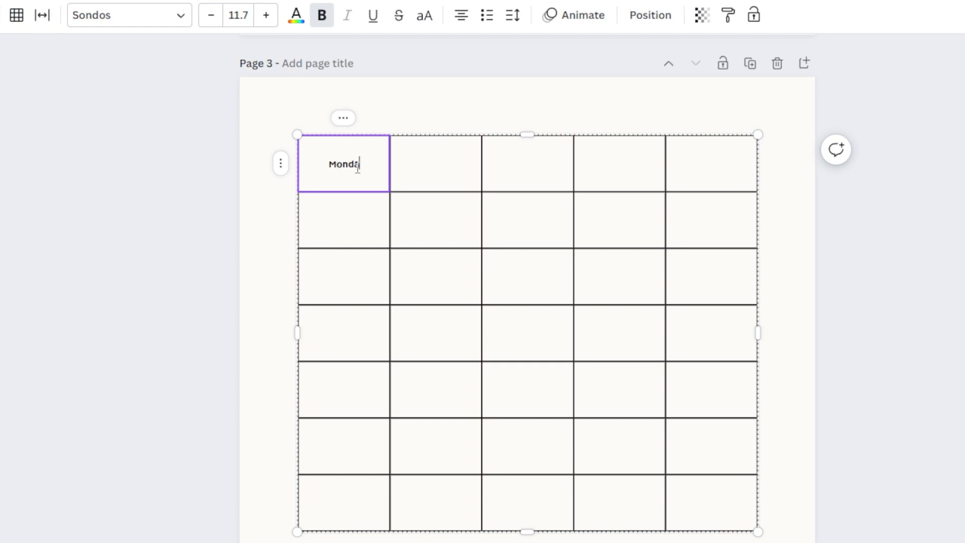
Fill the table's first row with the weekday headings Monday, Tuesday, Wednesday, Thursday and Friday
key("Tab")
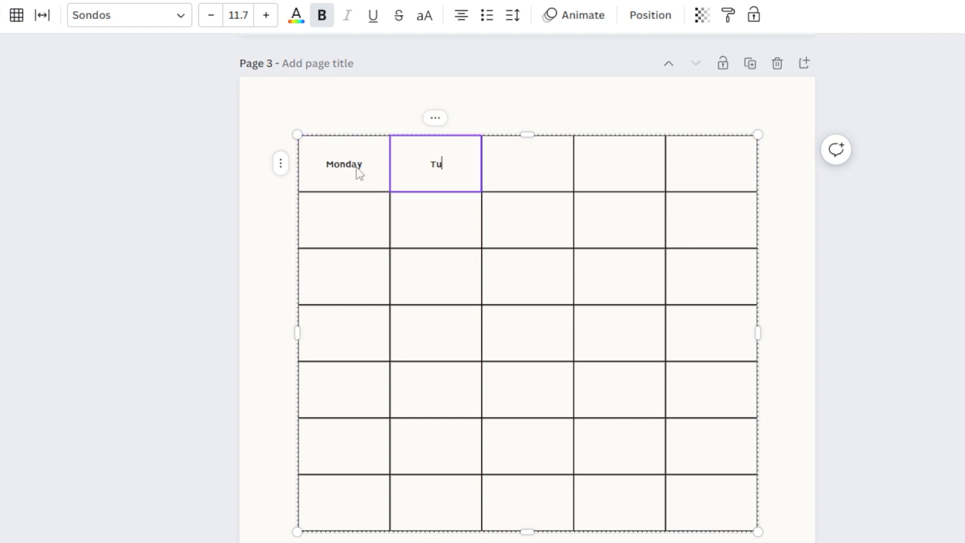
key("Tab")
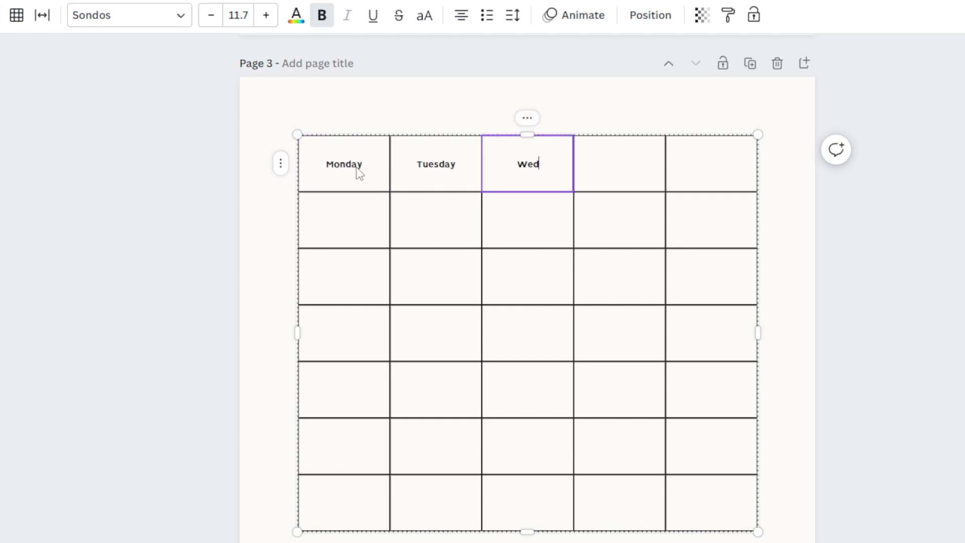
type("Wednesday")
key("Tab")
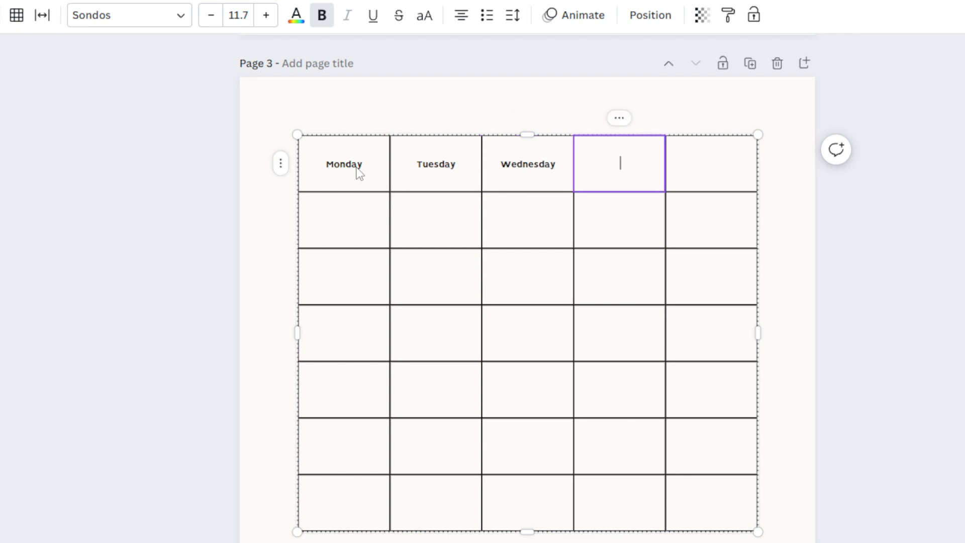
type("Thursday")
key("Tab")
type("F")
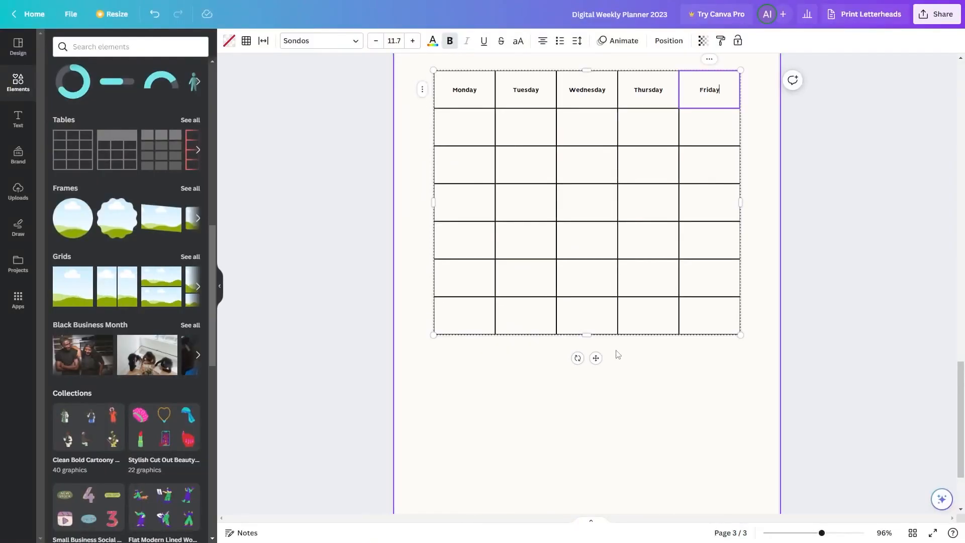
Add four more empty rows to the lower end of the weekday table
right_click(585, 319)
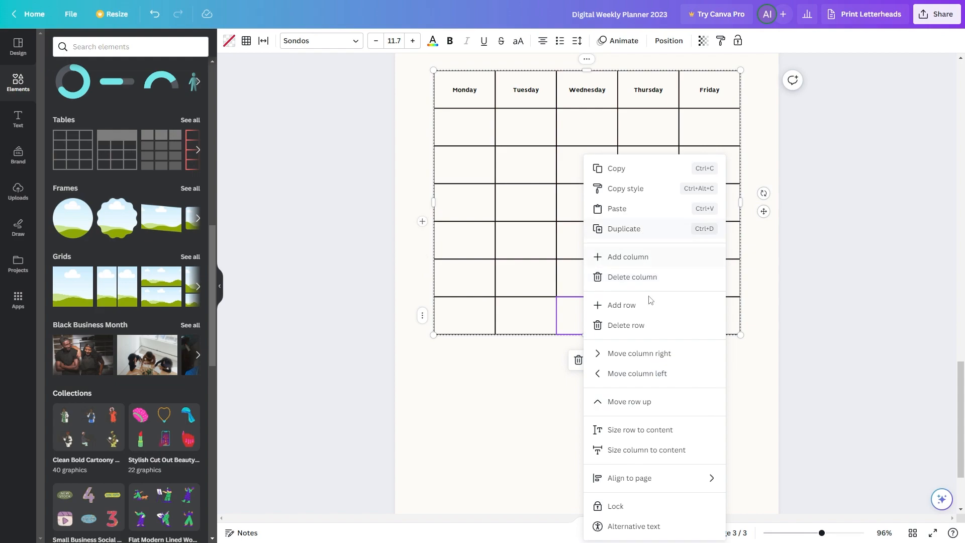
left_click(629, 305)
right_click(580, 351)
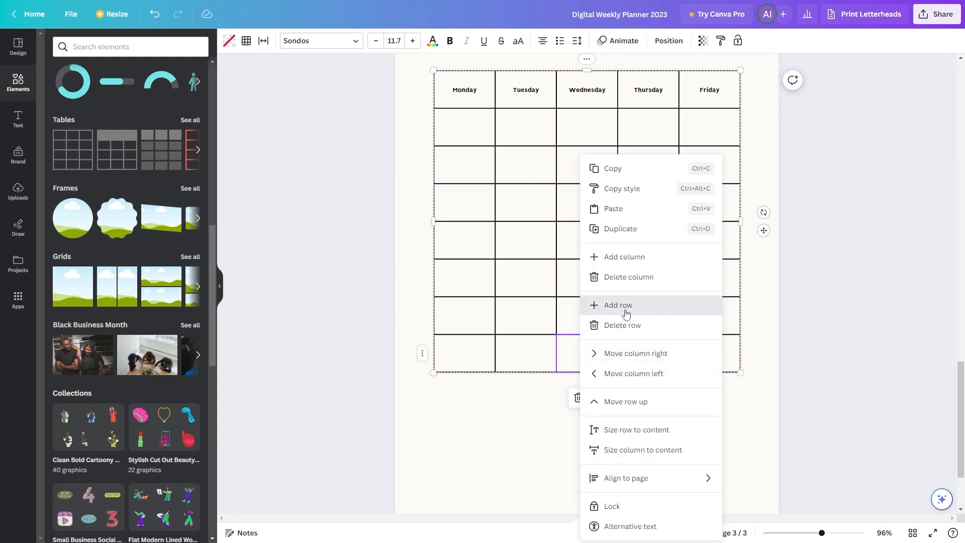
left_click(626, 313)
right_click(544, 395)
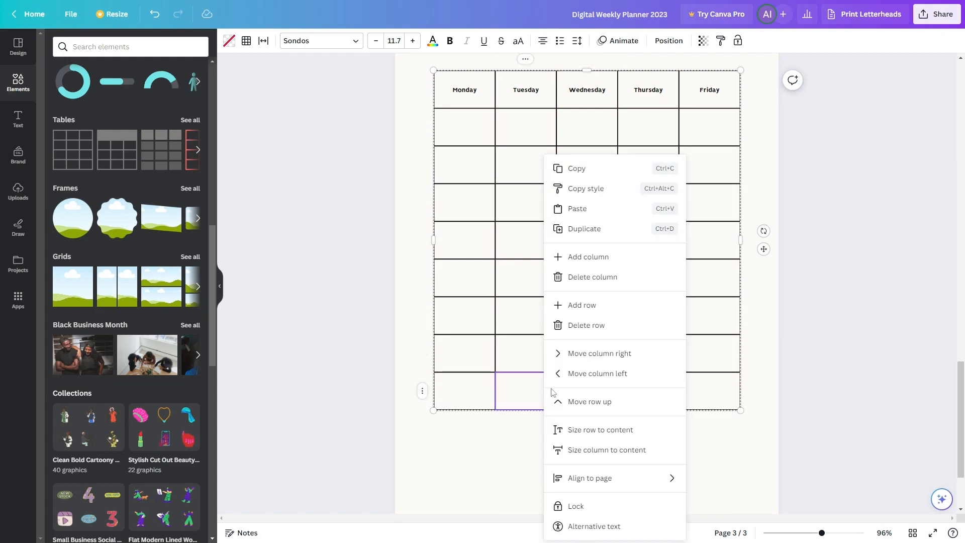
left_click(609, 310)
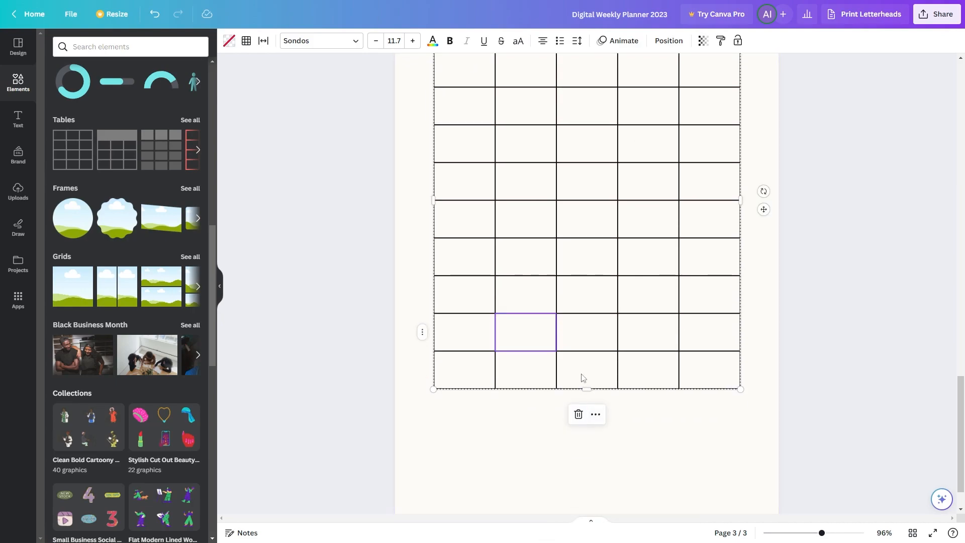
right_click(580, 381)
left_click(638, 332)
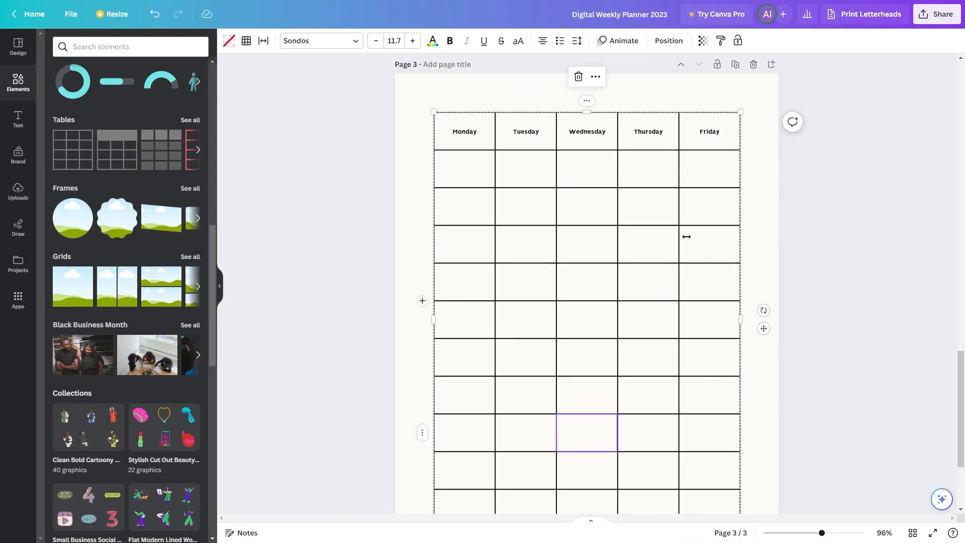
scroll(533, 135, "down", 2)
left_click(491, 446)
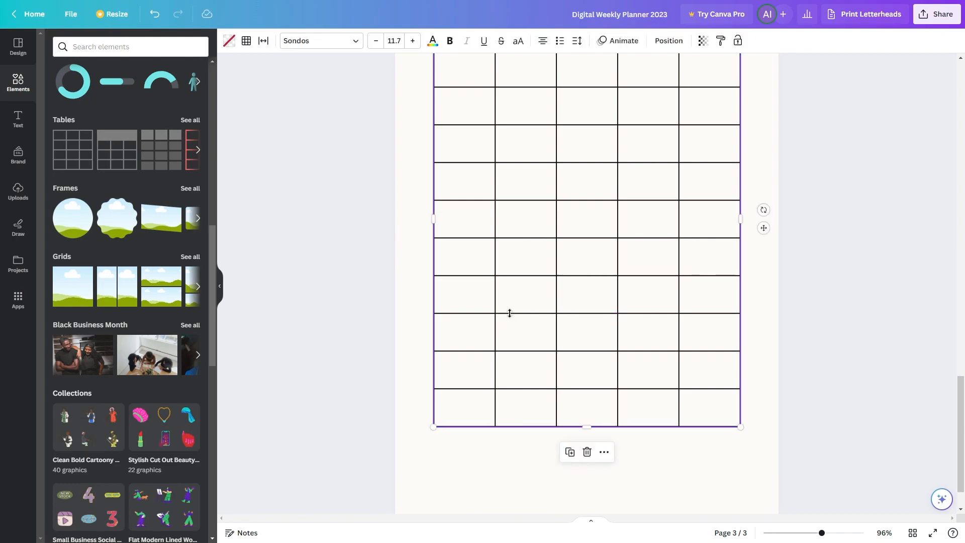
scroll(510, 314, "up", 1)
left_click(510, 314)
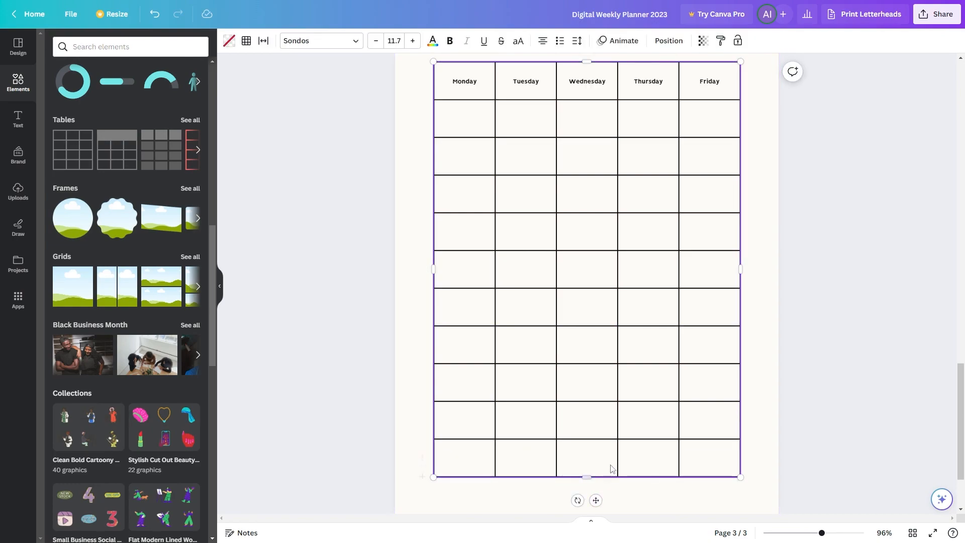
scroll(724, 413, "down", 3)
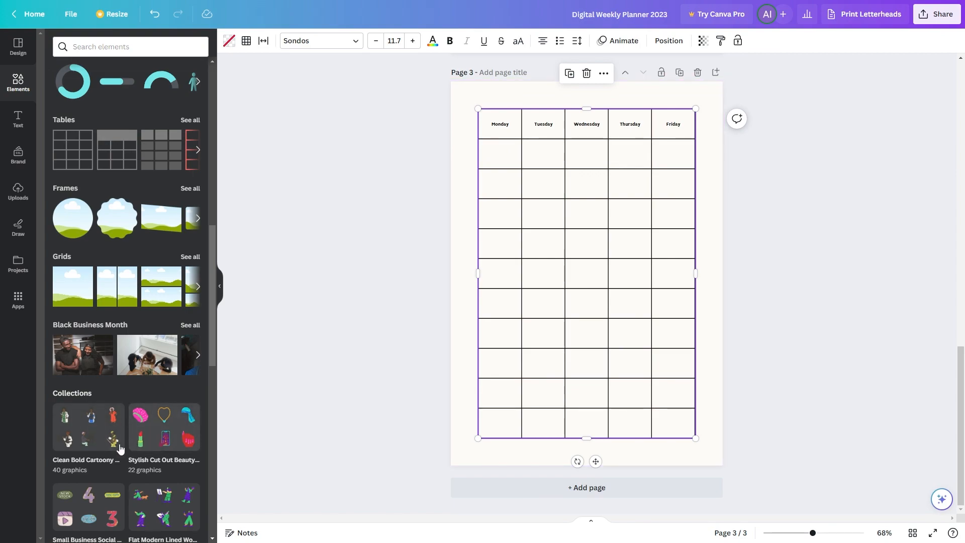
scroll(101, 433, "down", 3)
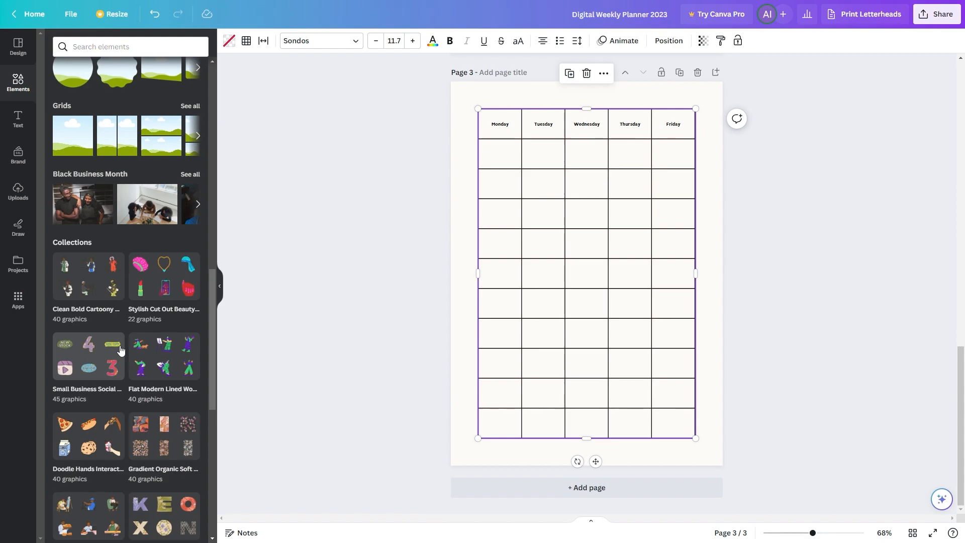
Add the toast character from the cute, colourful freeform graphics collection at the lower right corner of the weekday table
scroll(121, 351, "down", 1)
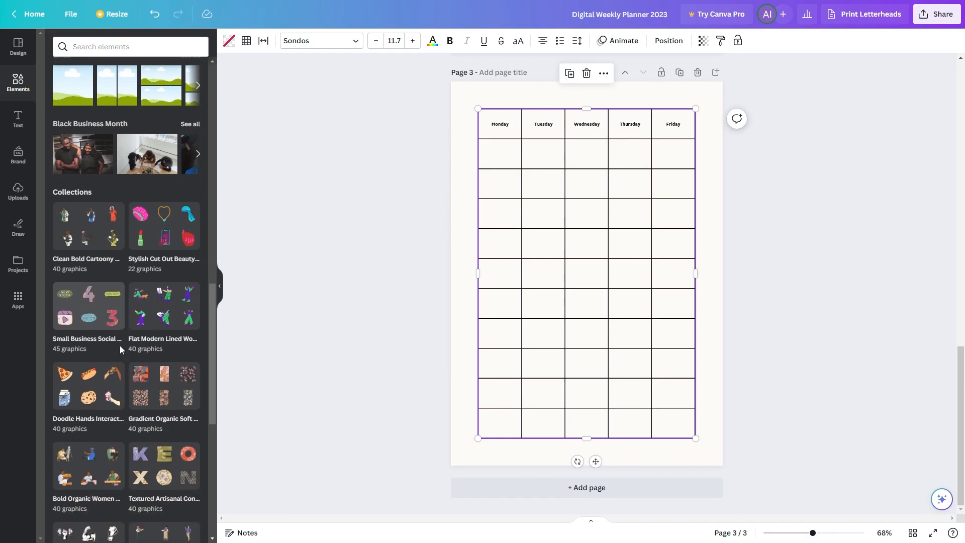
scroll(120, 345, "down", 2)
scroll(134, 370, "down", 1)
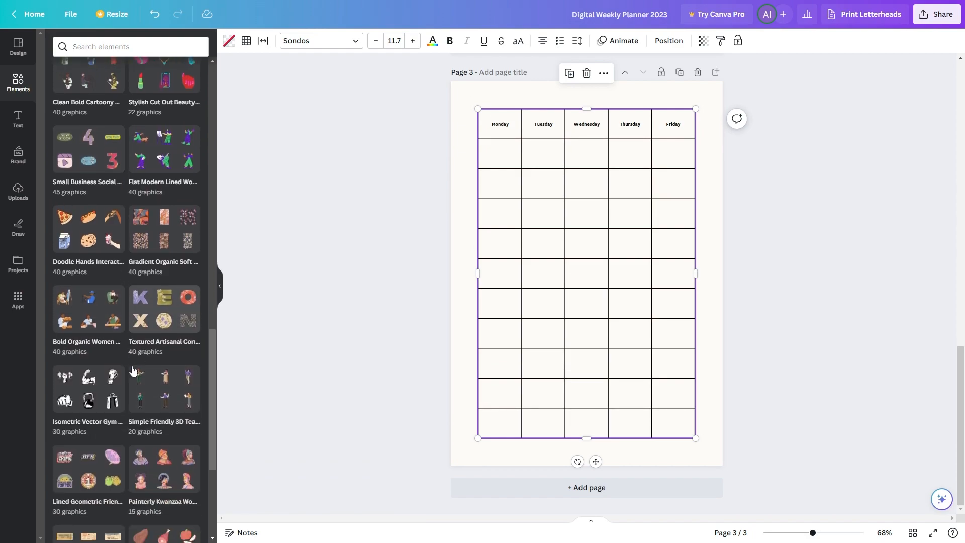
left_click(158, 408)
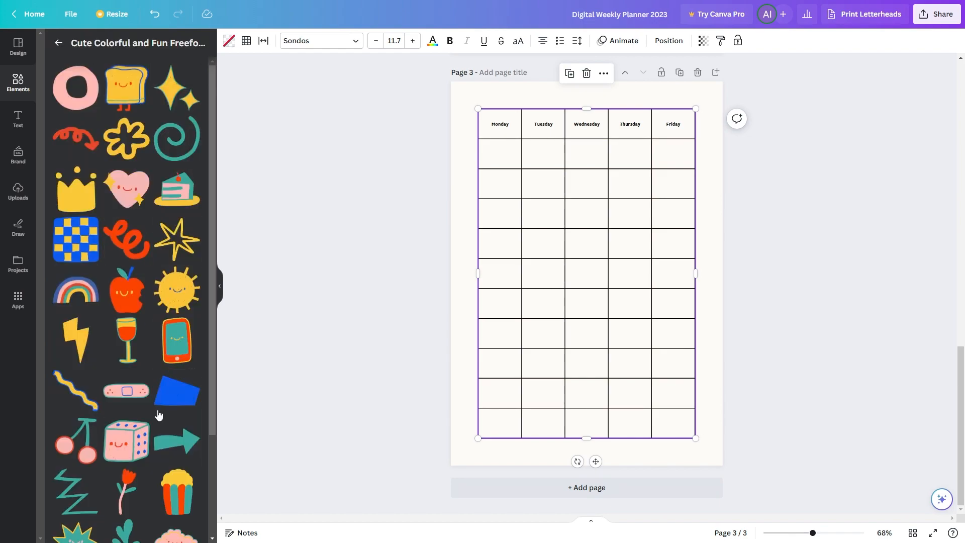
left_click(126, 98)
left_click_drag(641, 329, 555, 255)
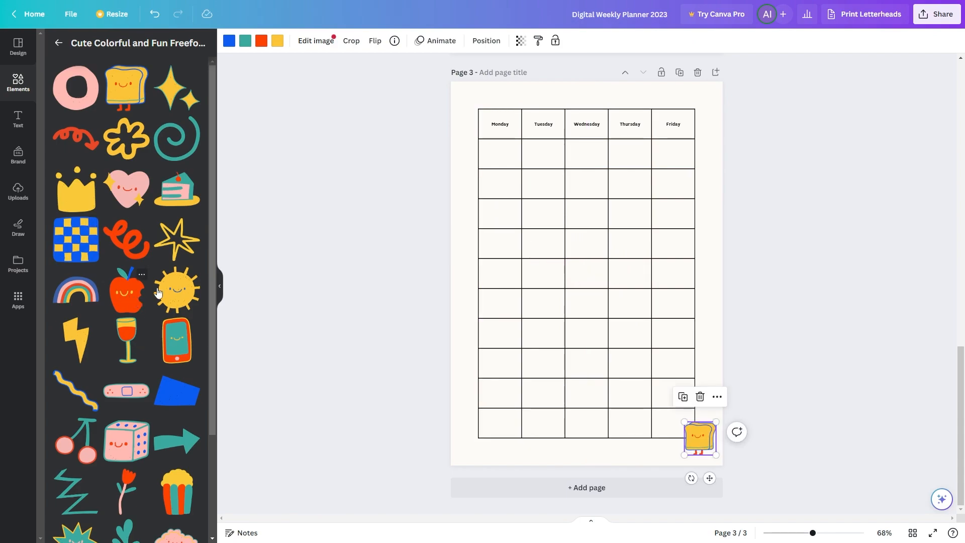
Place the red apple graphic on the table's left edge and the heart envelope graphic at its upper right corner
left_click(127, 291)
left_click_drag(639, 402, 476, 255)
scroll(117, 439, "down", 10)
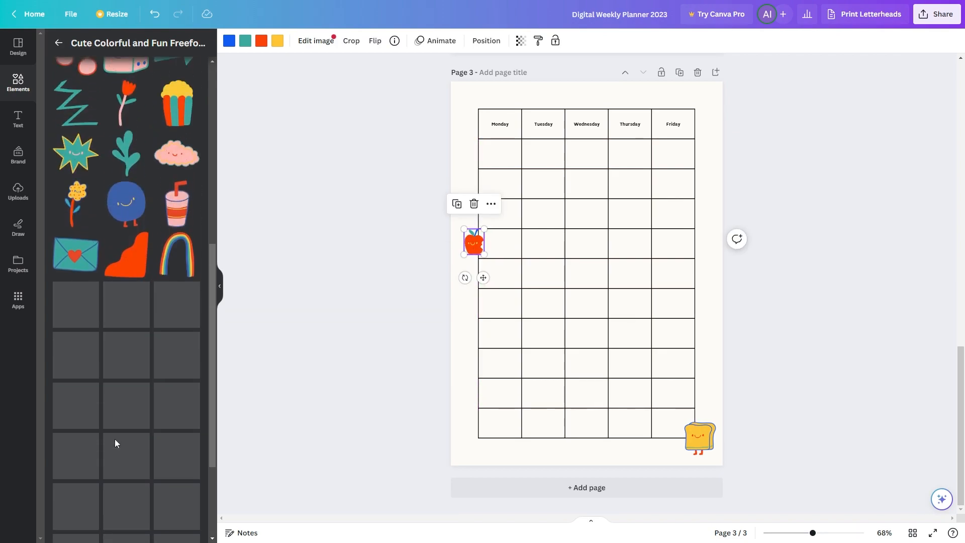
left_click_drag(90, 266, 673, 280)
left_click_drag(655, 269, 699, 104)
Add the strawberry between the lower Wednesday and Thursday cells and the carrot between the upper Tuesday and Wednesday cells
scroll(96, 471, "down", 3)
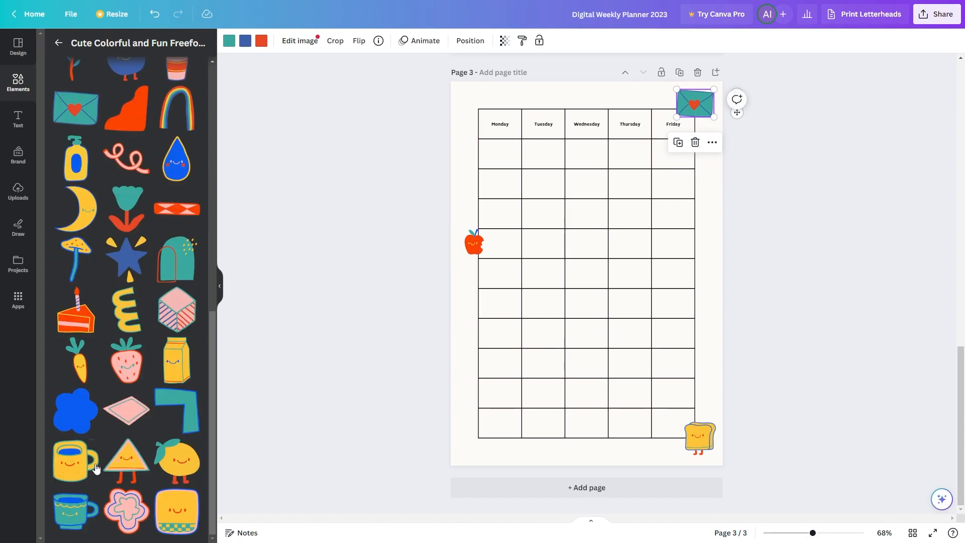
left_click(130, 366)
left_click_drag(641, 349, 627, 394)
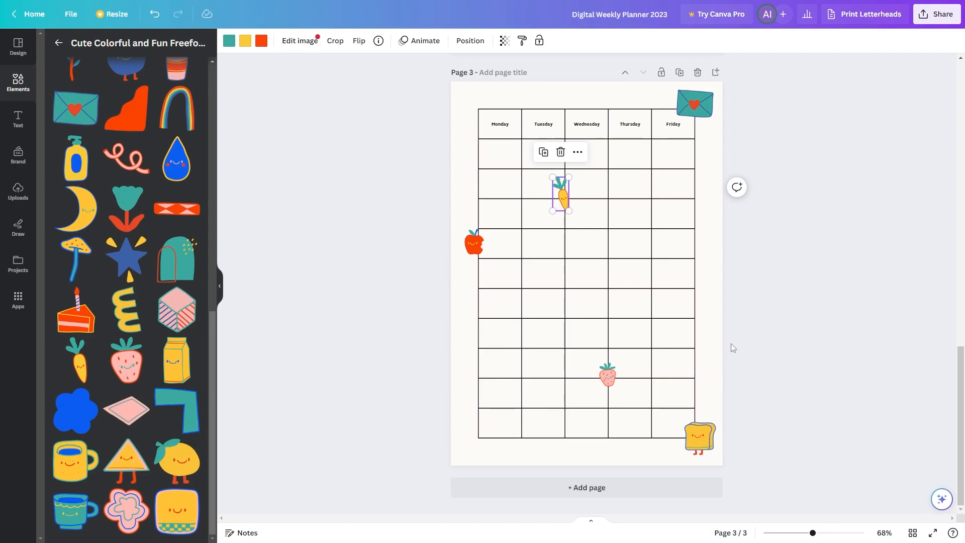
Review the planner's cover, daily plan page and decorated weekday table page
scroll(723, 334, "up", 10)
scroll(779, 449, "up", 2)
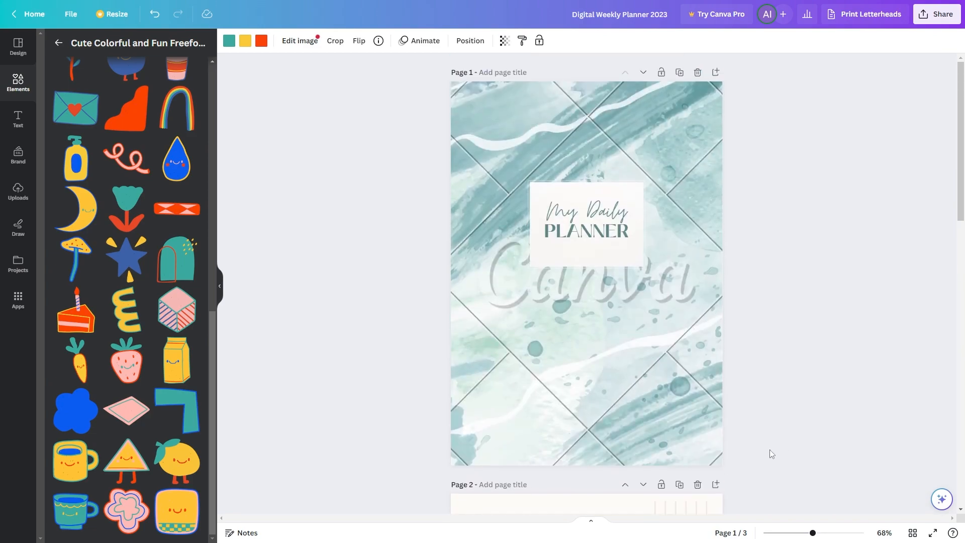
scroll(764, 451, "down", 8)
scroll(769, 457, "up", 6)
scroll(773, 466, "up", 3)
scroll(835, 342, "down", 8)
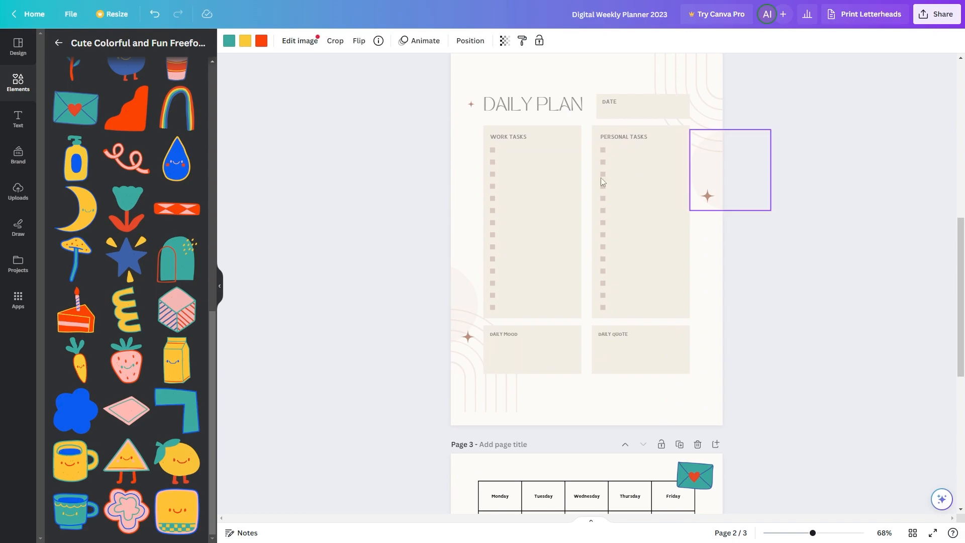
scroll(725, 402, "down", 1)
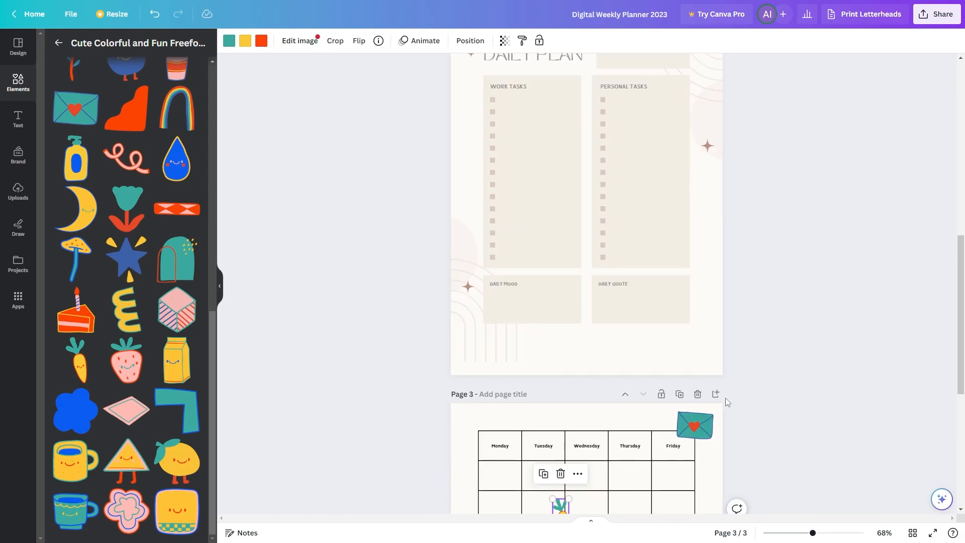
scroll(854, 393, "up", 10)
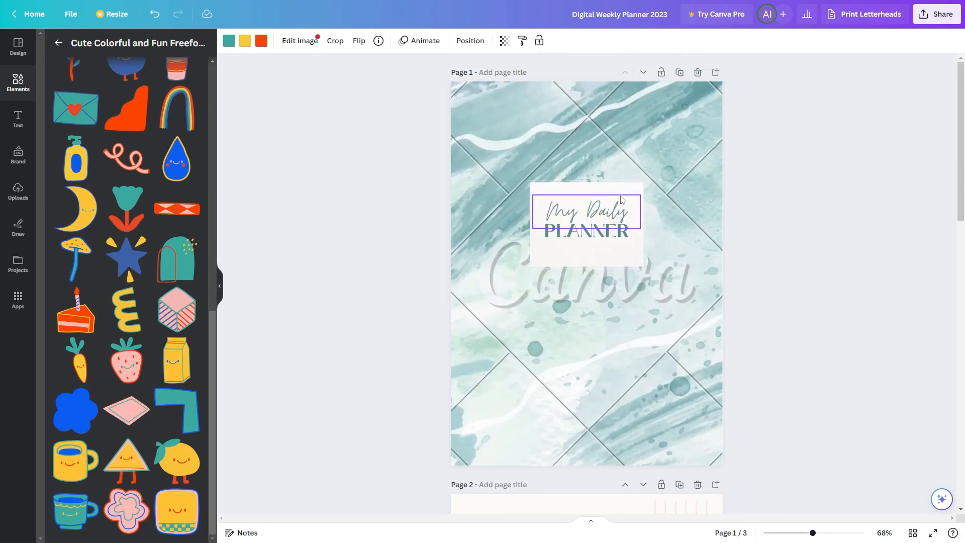
Insert a blank page directly after the planner cover
left_click(654, 400)
right_click(645, 396)
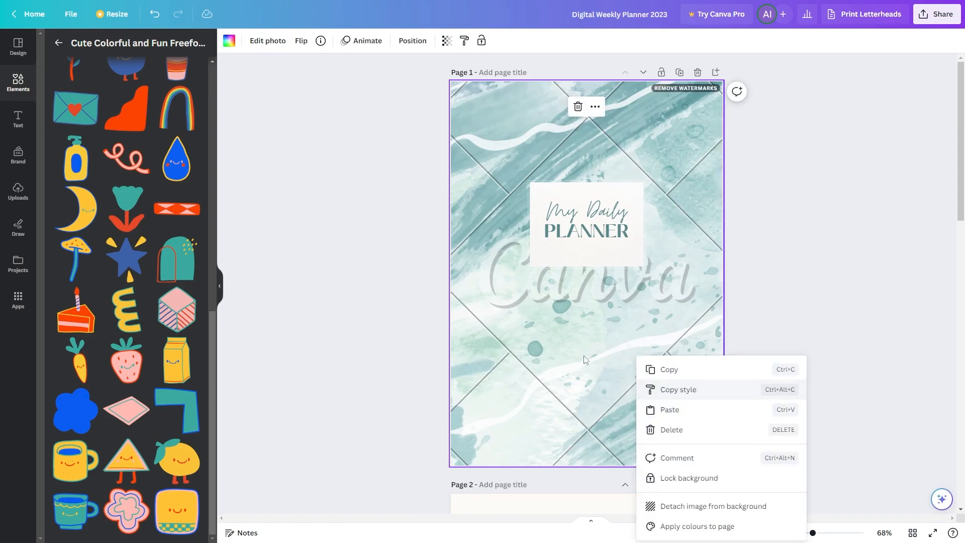
left_click(764, 349)
scroll(756, 389, "down", 2)
scroll(725, 301, "up", 2)
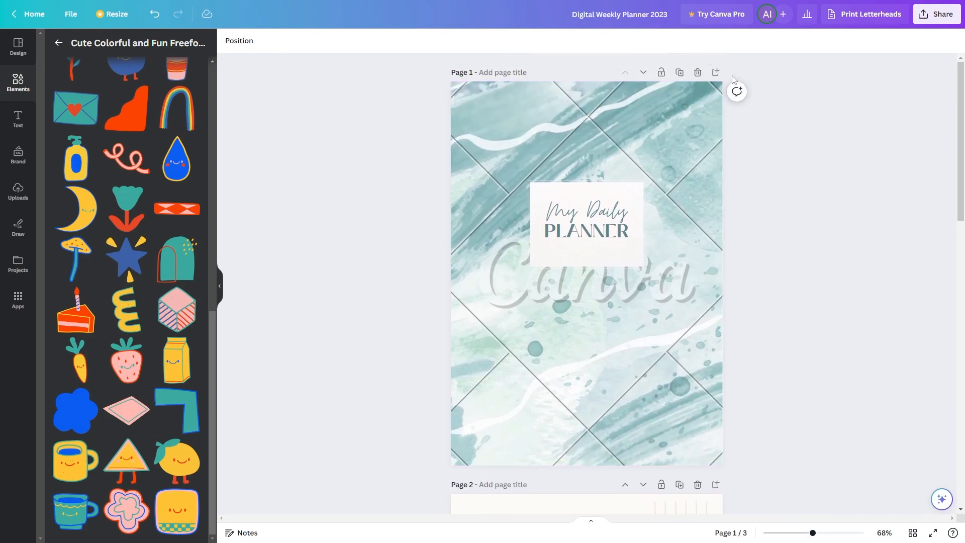
left_click(716, 74)
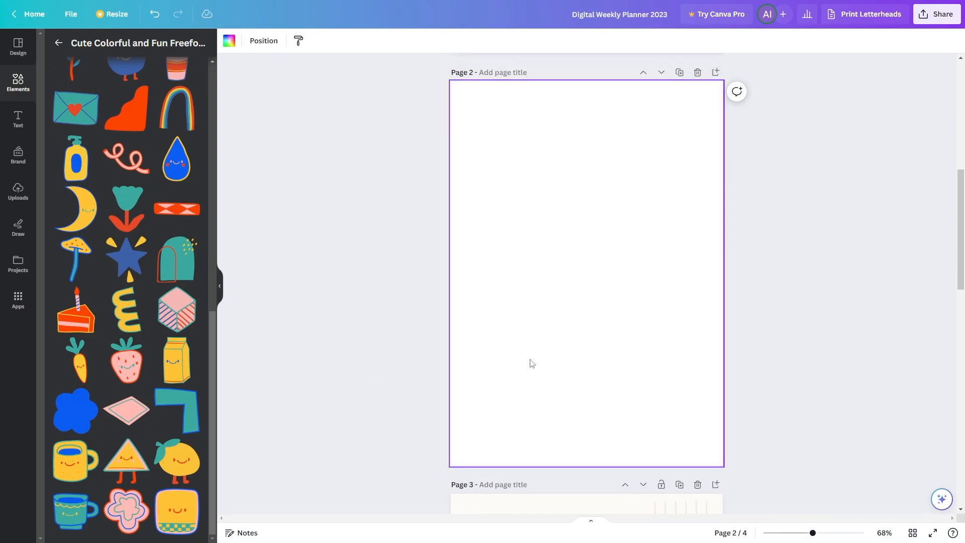
Look through the planner templates, styles and elements for content for the blank page
left_click(17, 54)
scroll(90, 352, "down", 8)
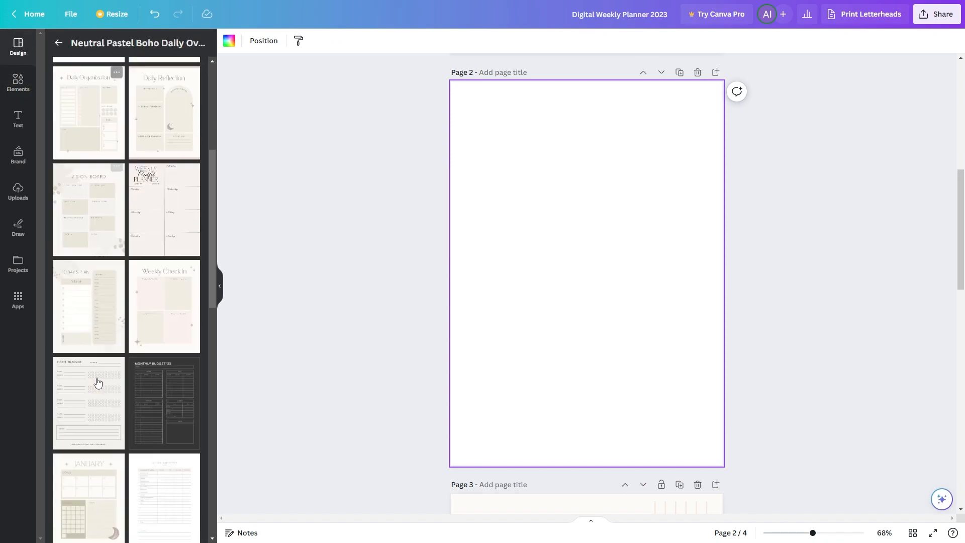
scroll(151, 315, "up", 8)
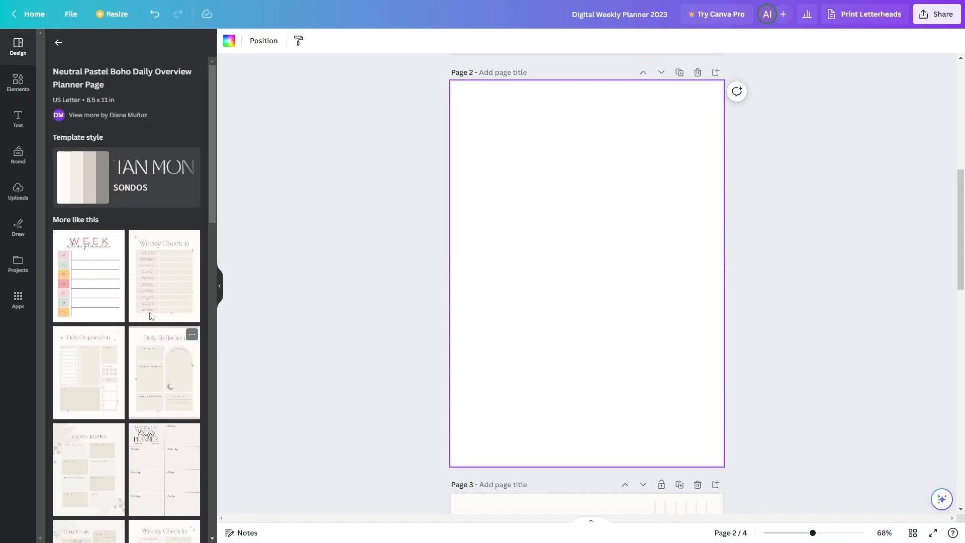
left_click(59, 48)
left_click(170, 73)
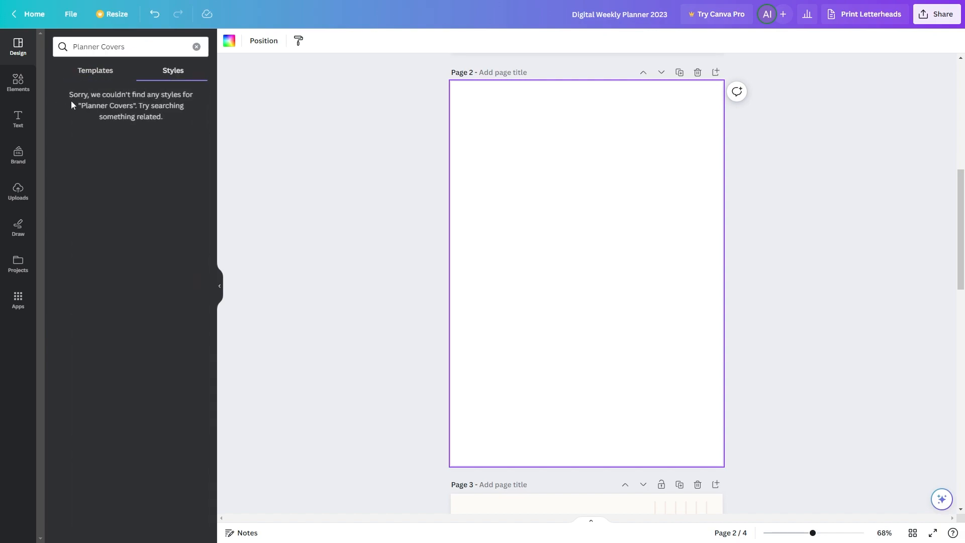
left_click(16, 85)
left_click(62, 44)
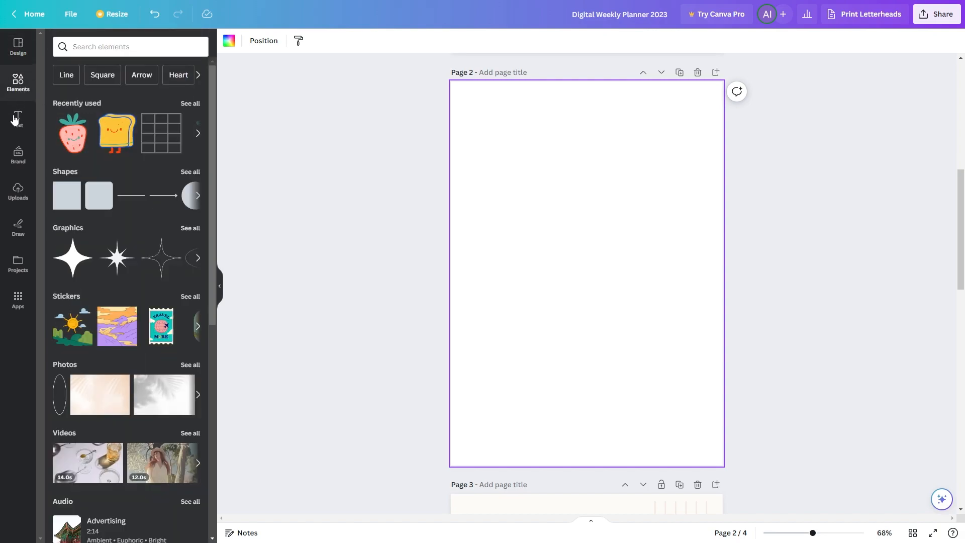
Add the text "This Planner Belongs To" to the blank page, enlarge it and centre it near the page's upper edge
left_click(17, 119)
key("t")
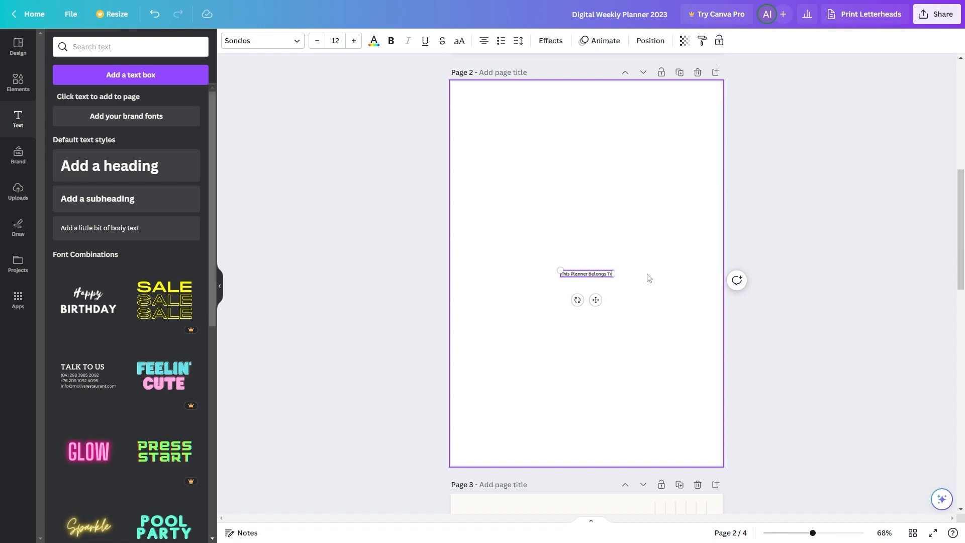
left_click_drag(614, 283, 644, 328)
left_click_drag(651, 278, 588, 108)
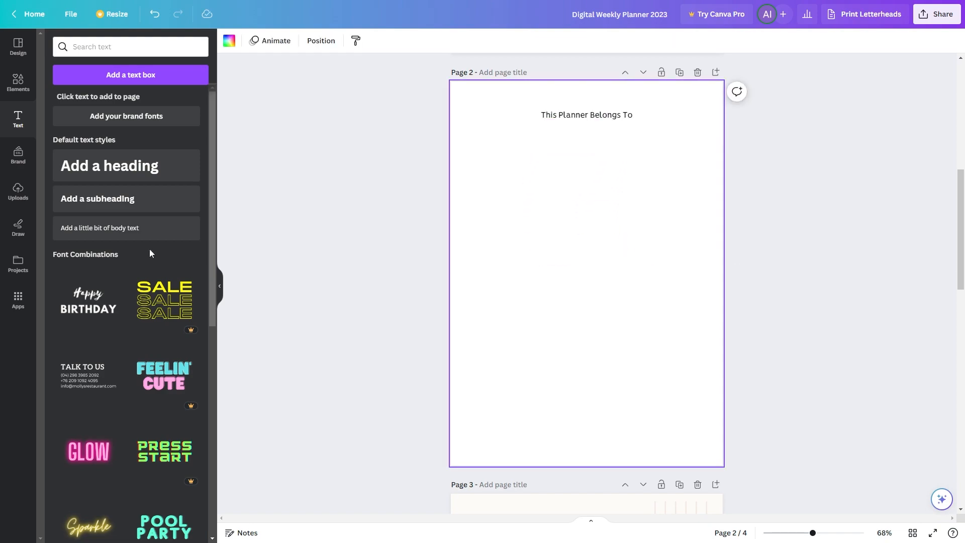
Add a column of five wide horizontal lines with bar ends below the "This Planner Belongs To" heading
scroll(122, 406, "down", 5)
scroll(107, 398, "up", 5)
left_click(18, 81)
left_click_drag(183, 198, 571, 235)
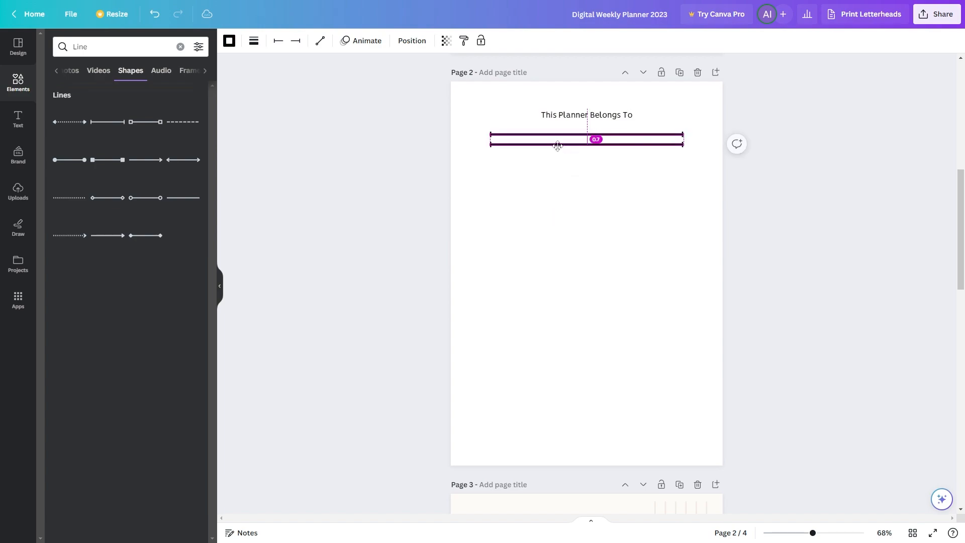
left_click_drag(558, 146, 558, 150)
left_click_drag(553, 168, 553, 168)
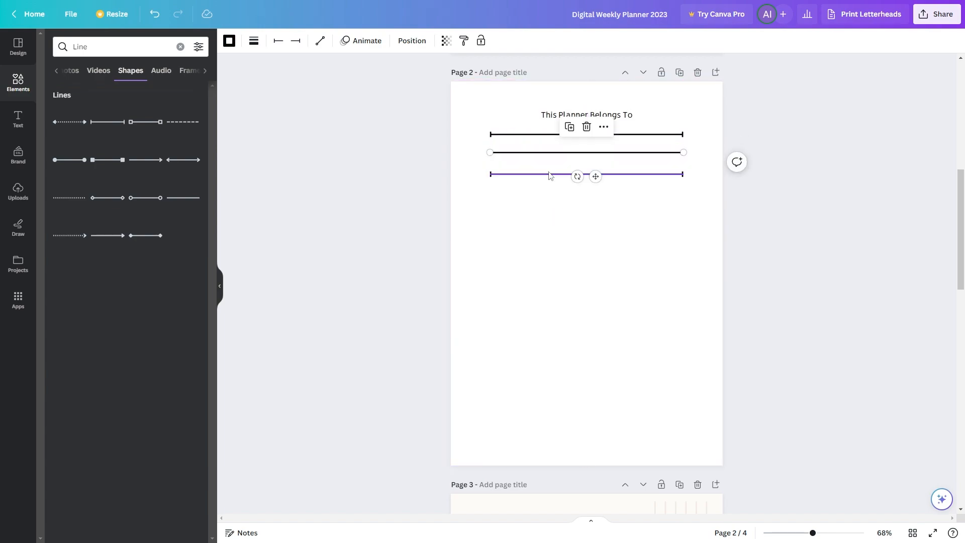
left_click(548, 173)
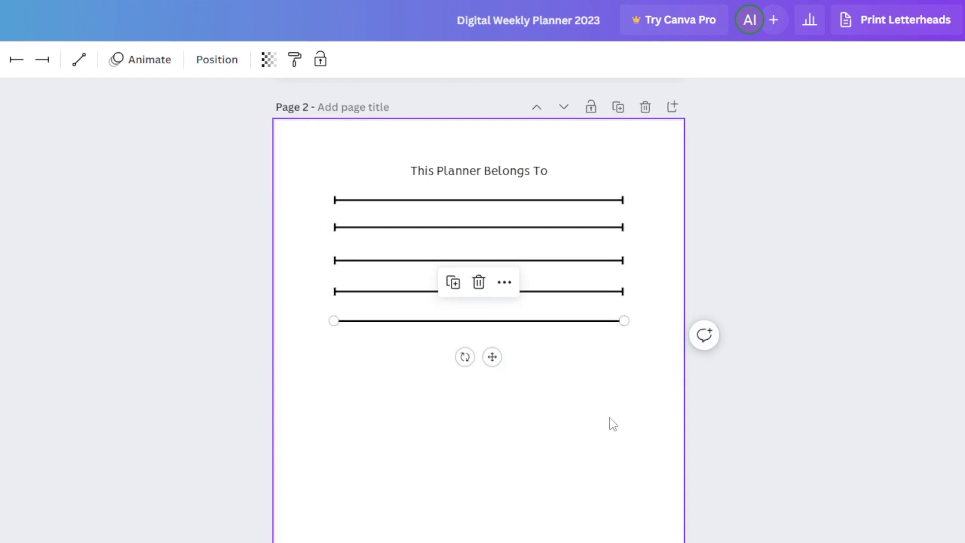
Space the five lines evenly with Tidy up and move them slightly further below the heading
left_click(693, 213)
left_click_drag(639, 305, 566, 178)
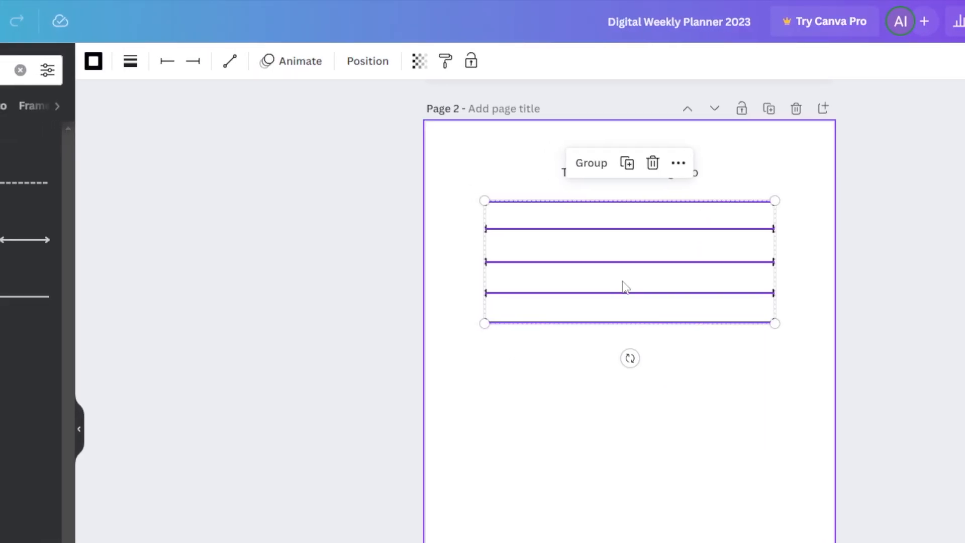
right_click(631, 301)
mouse_move(769, 488)
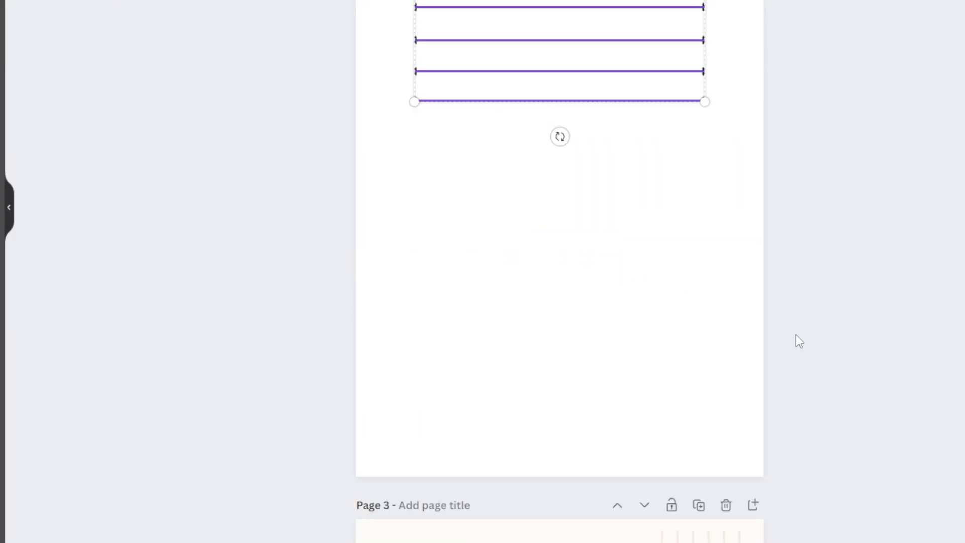
right_click(646, 165)
mouse_move(665, 355)
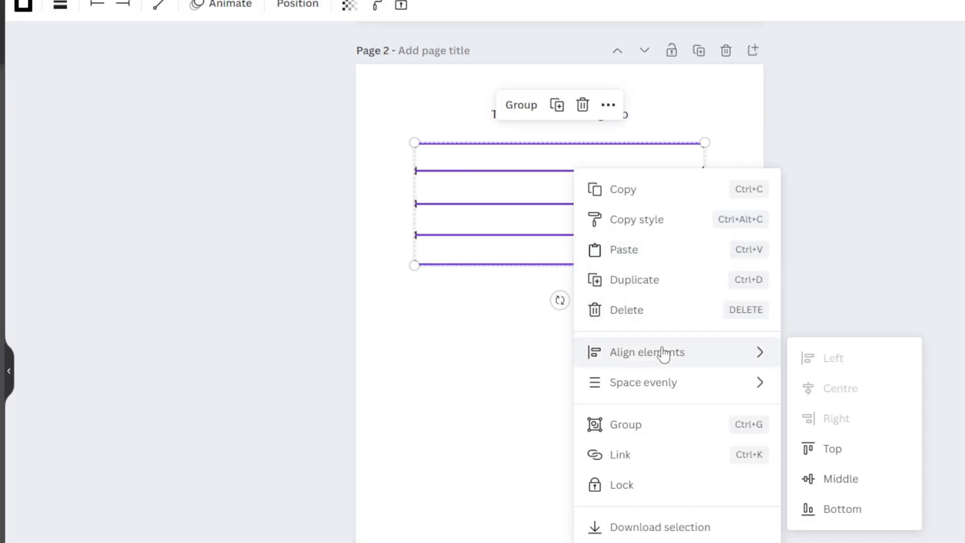
mouse_move(758, 394)
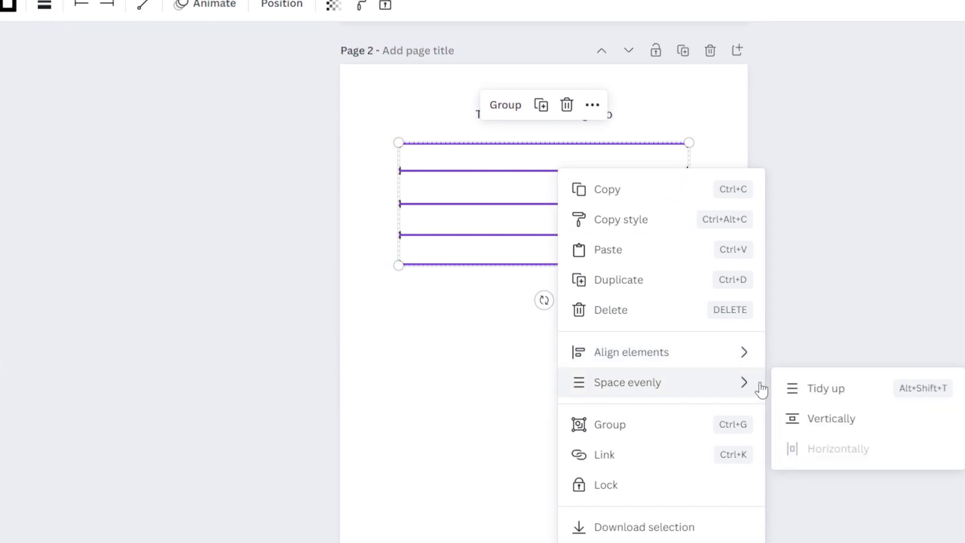
left_click(830, 388)
left_click_drag(653, 364, 545, 145)
Change the "This Planner Belongs To" heading to the Anton font and colour it red
left_click_drag(542, 95, 539, 91)
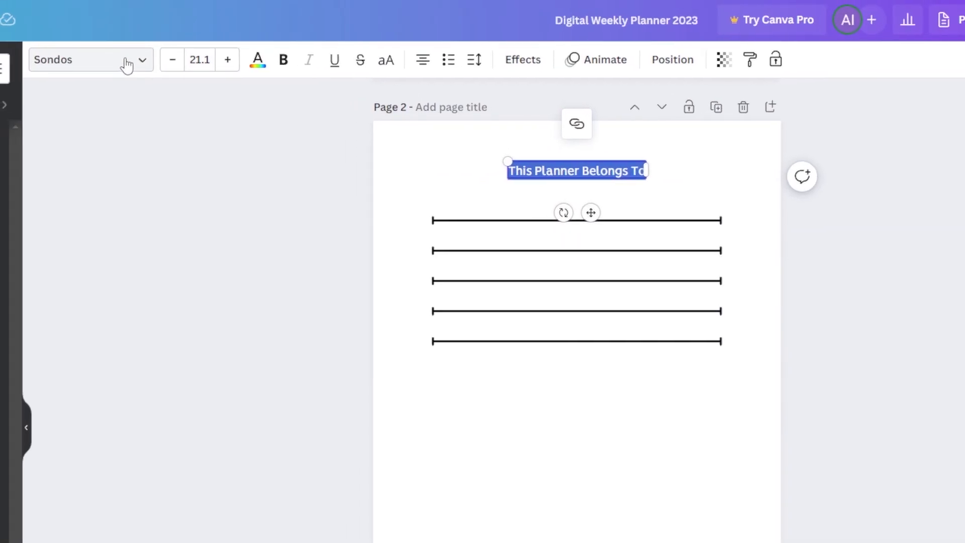
left_click(154, 63)
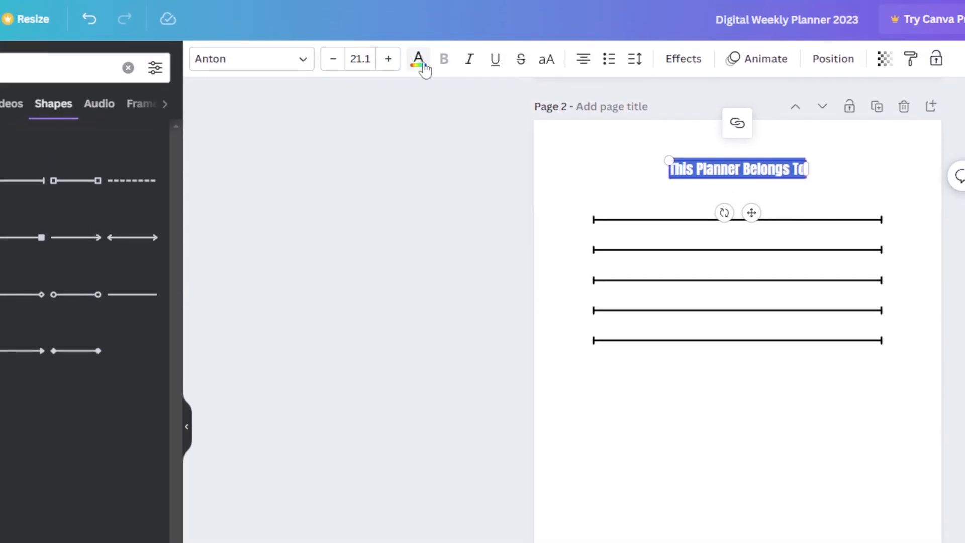
left_click(418, 61)
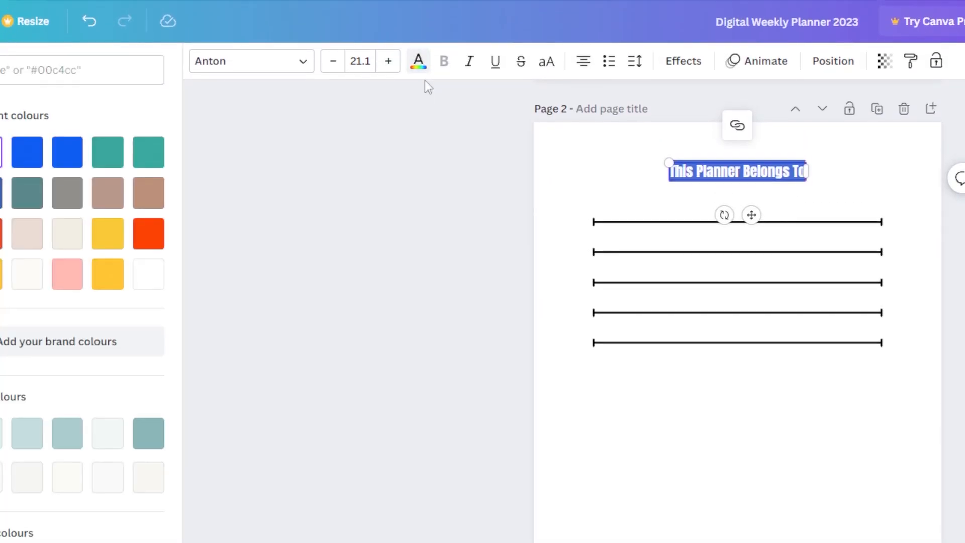
Select all five lines below the heading and recolour them grey
left_click_drag(748, 349, 653, 64)
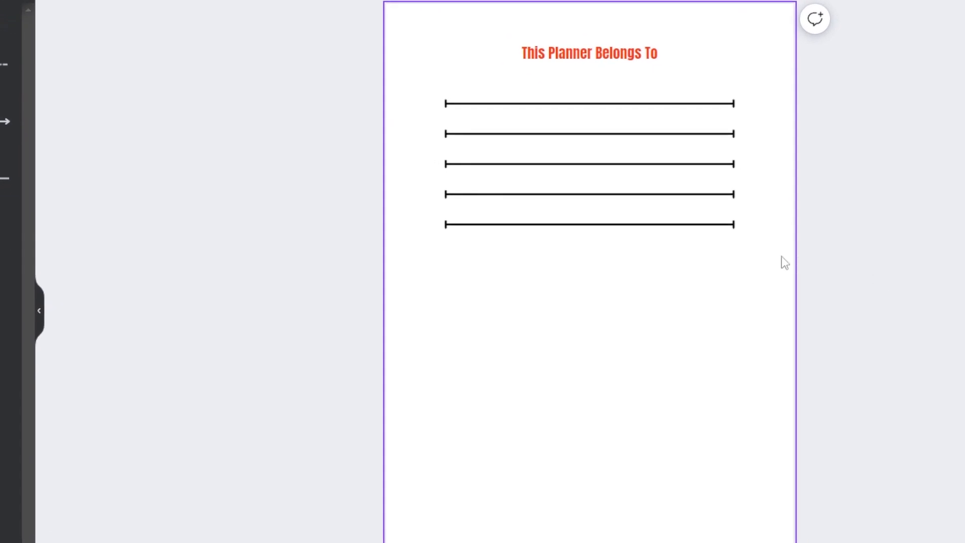
left_click(5, 40)
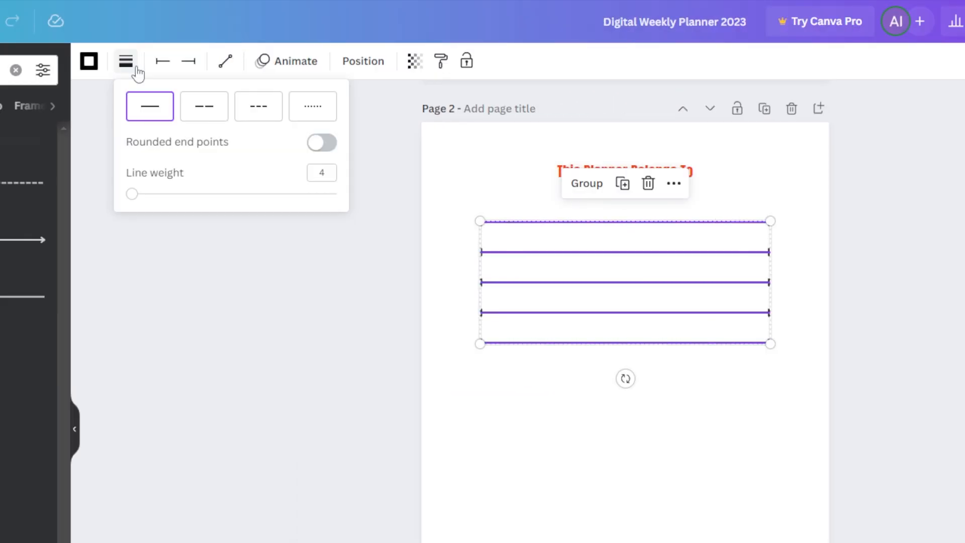
left_click(0, 49)
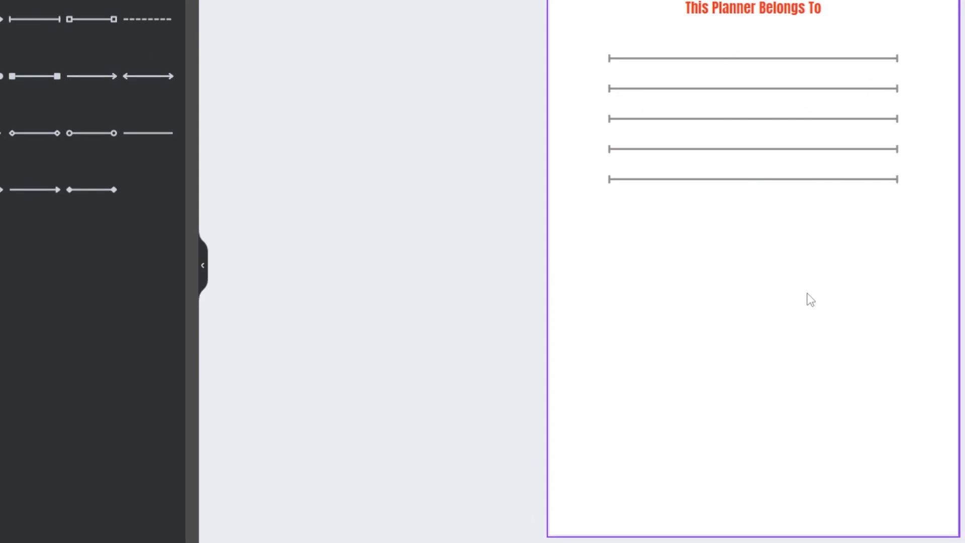
scroll(794, 291, "down", 5)
scroll(789, 282, "up", 5)
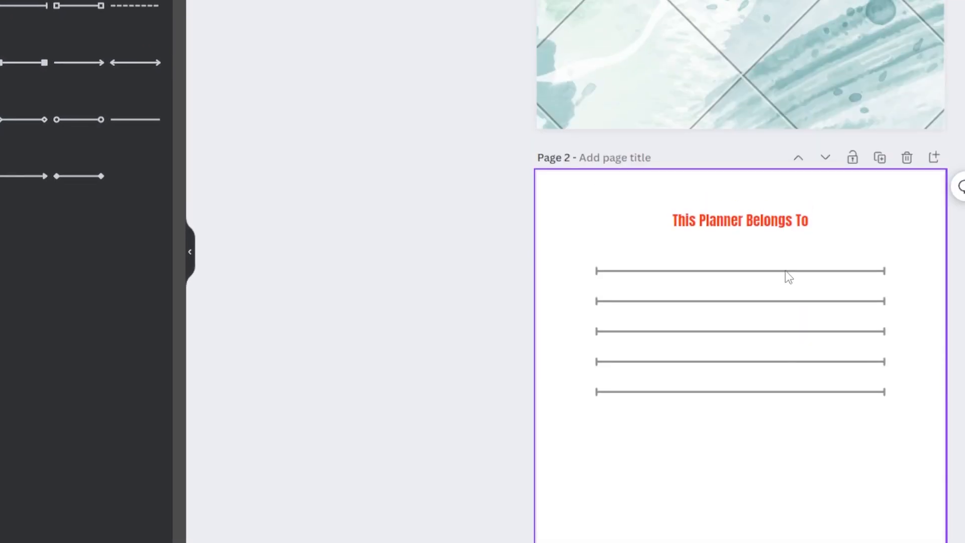
scroll(789, 277, "down", 5)
scroll(804, 226, "down", 2)
scroll(729, 108, "up", 2)
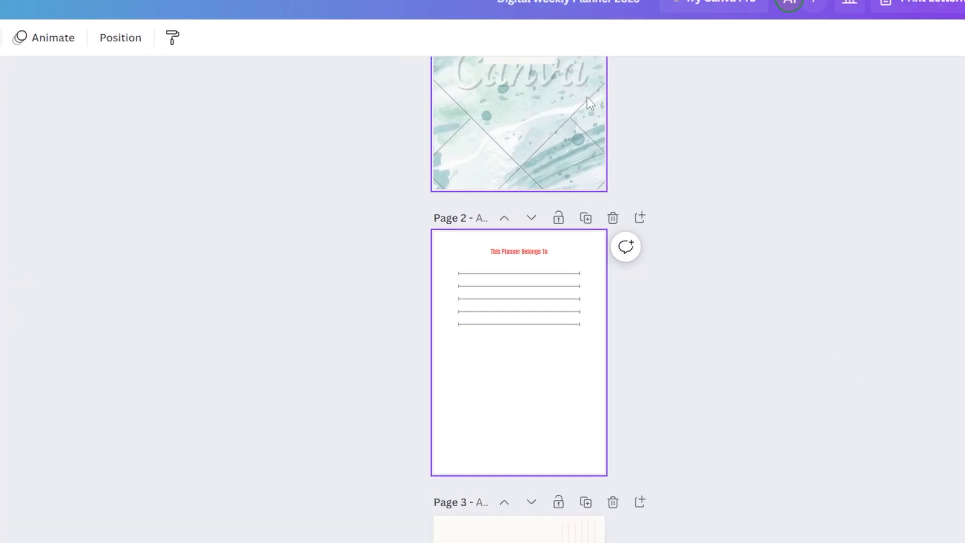
Examine the planner's download options and the available file types, and leave without downloading the design
scroll(561, 423, "down", 5)
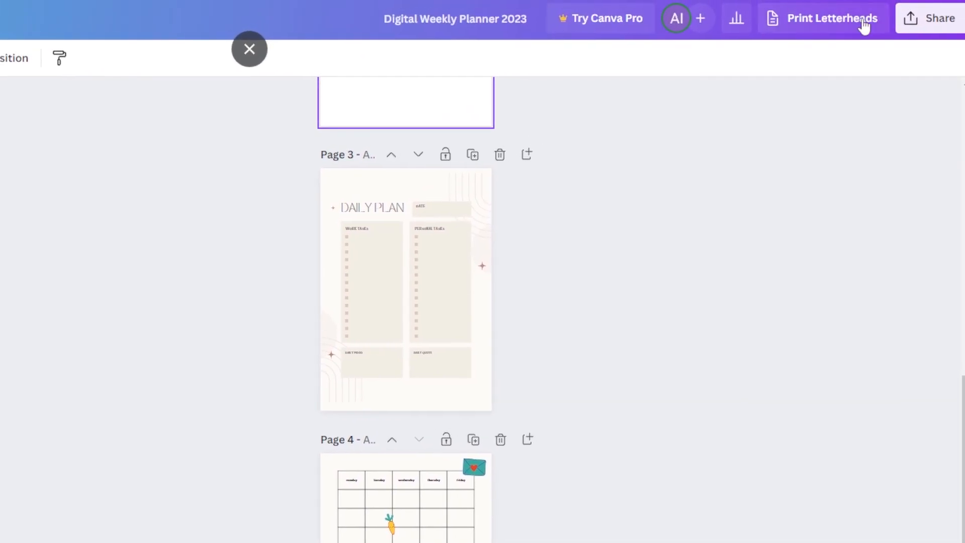
left_click(915, 24)
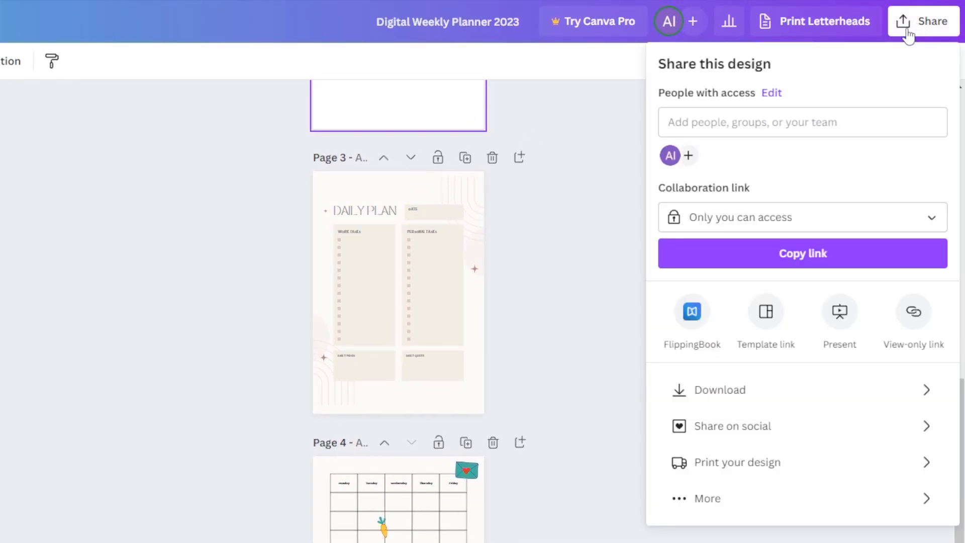
left_click(752, 393)
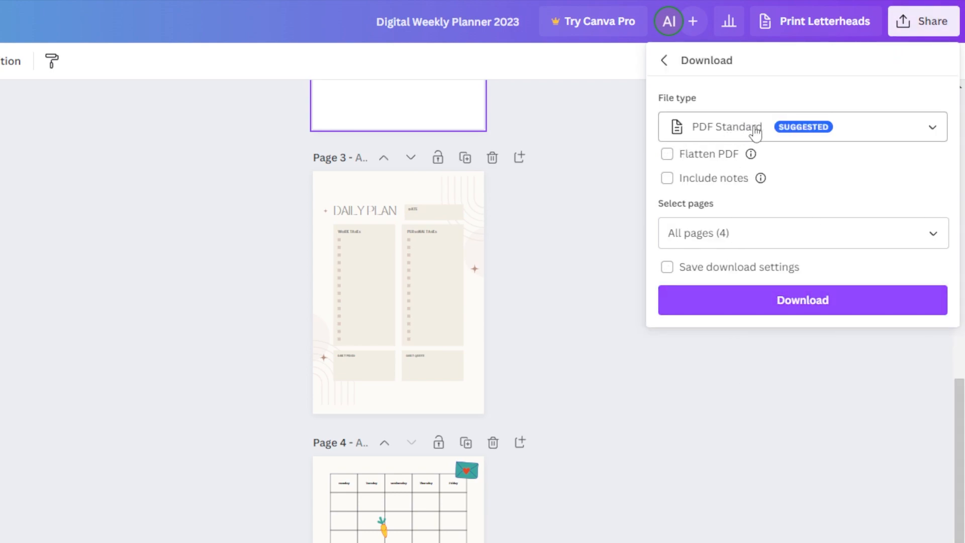
left_click(739, 131)
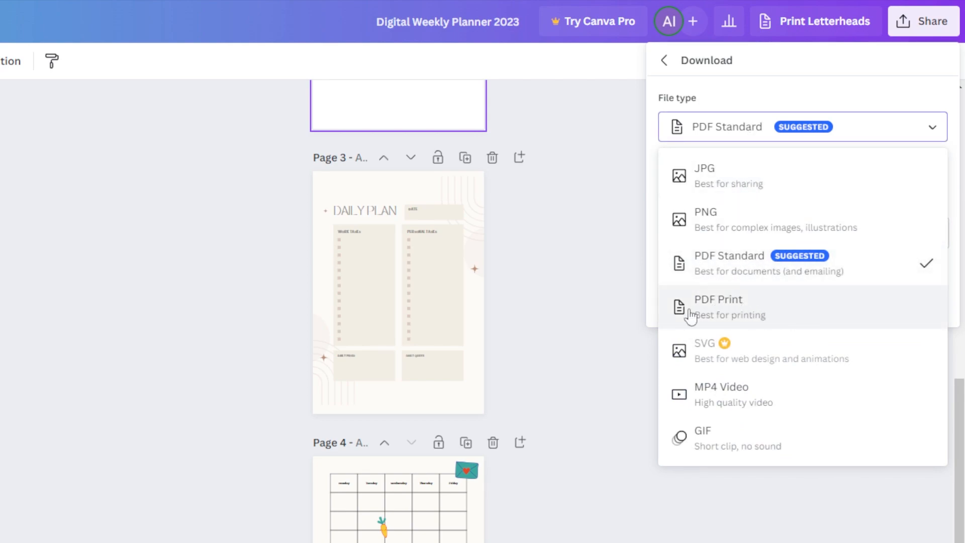
left_click(788, 136)
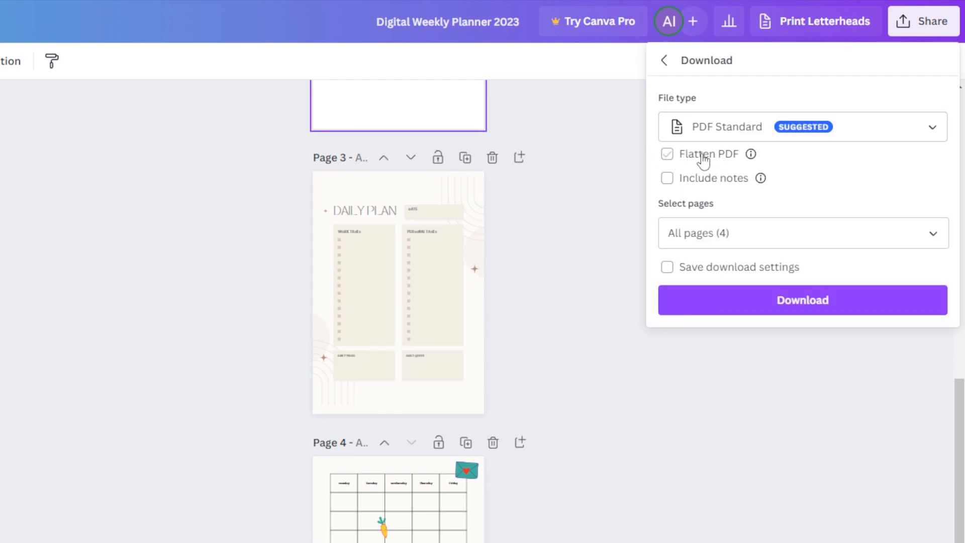
left_click(664, 62)
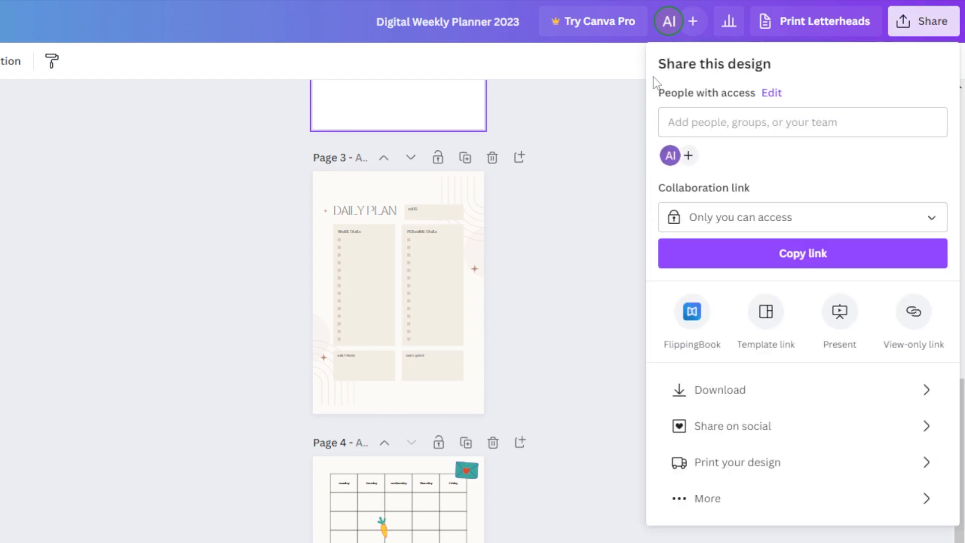
left_click(597, 254)
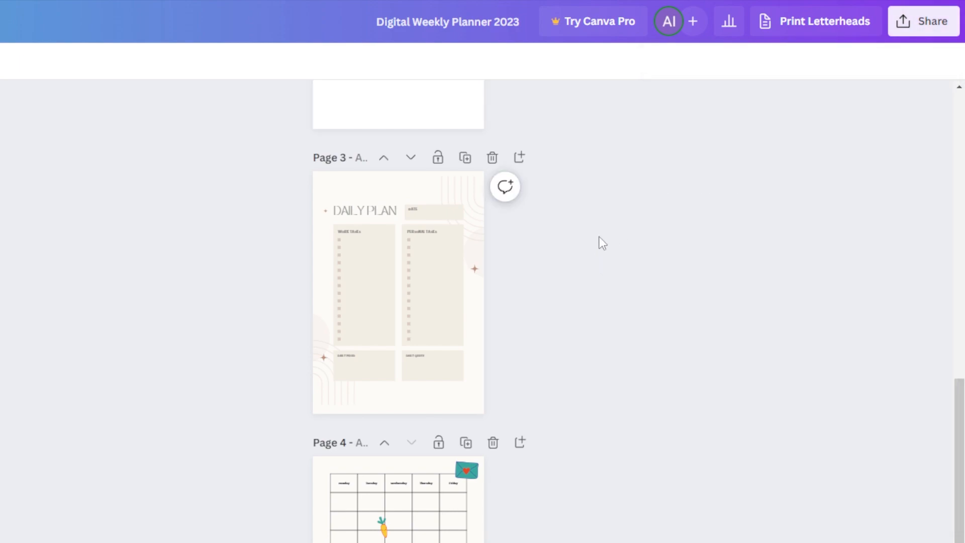